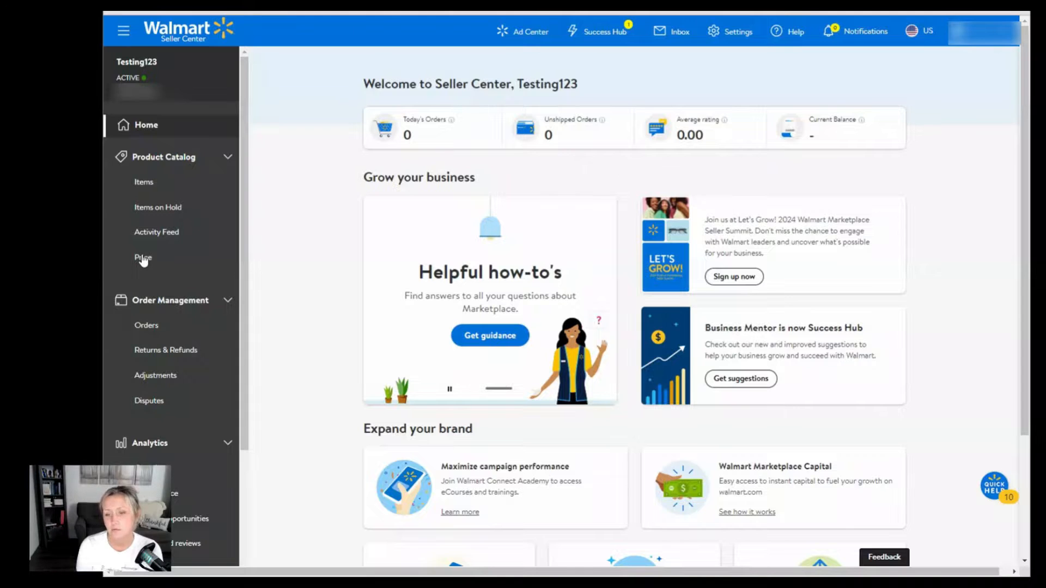
- Open the Price page, start the Repricer setup and accept its terms and conditions
{"action": "left_click", "coordinate": [142, 258]}
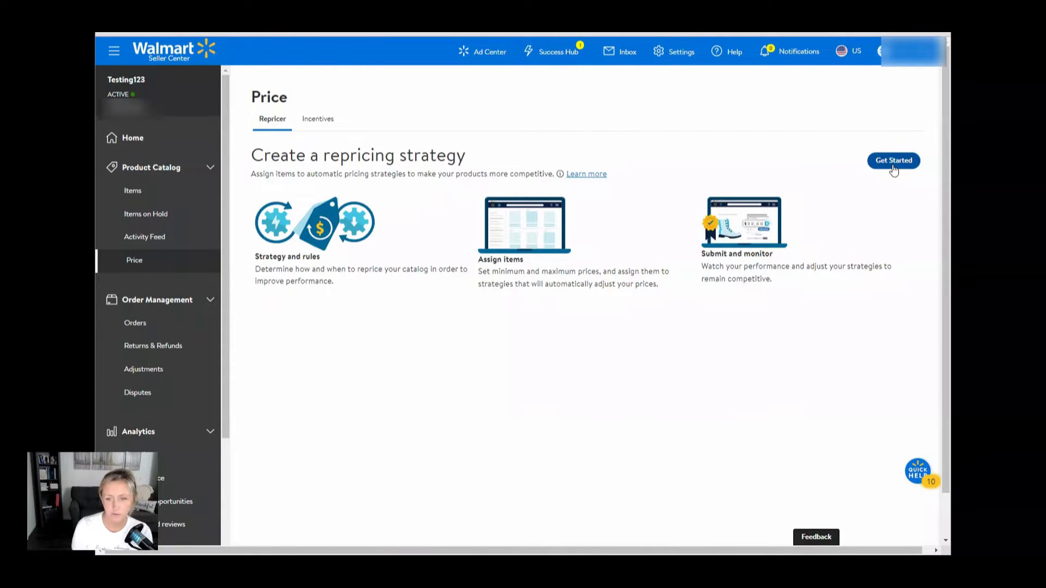
{"action": "left_click", "coordinate": [893, 163]}
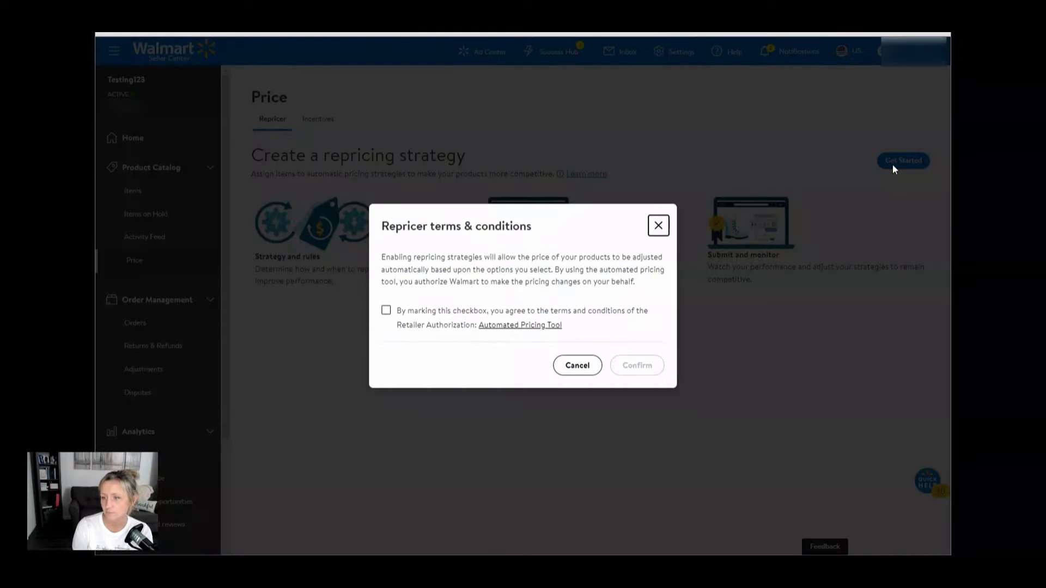
{"action": "left_click", "coordinate": [385, 312]}
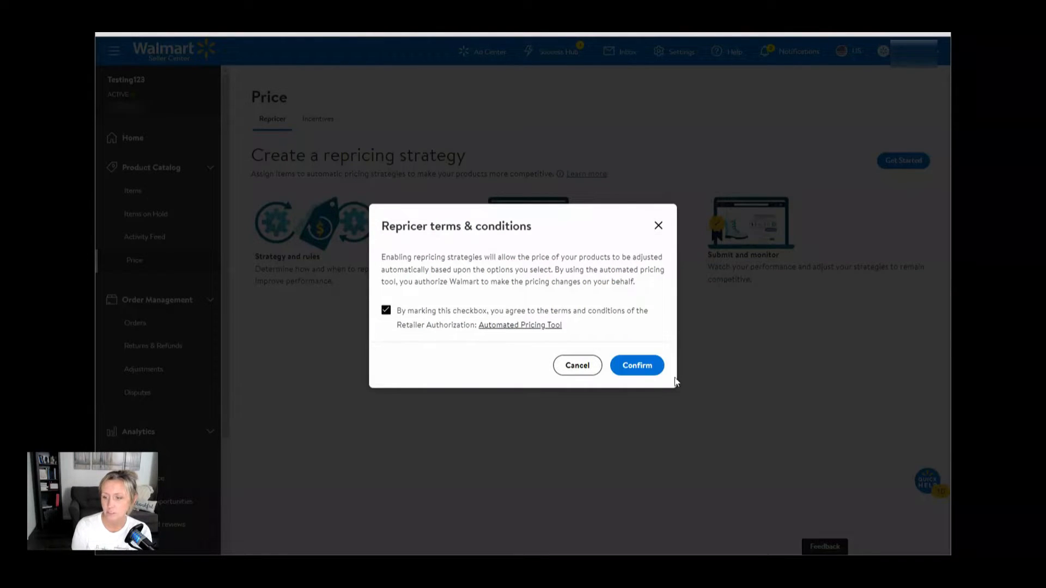
{"action": "left_click", "coordinate": [643, 375]}
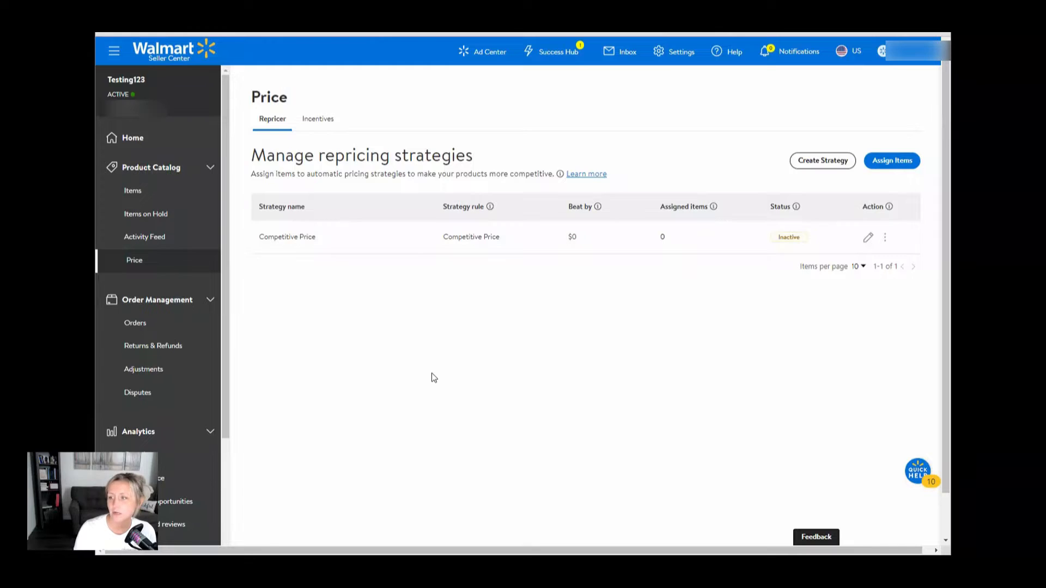
- Start a new repricing strategy and set its strategy rule to Buy Box Price
{"action": "left_click", "coordinate": [831, 162]}
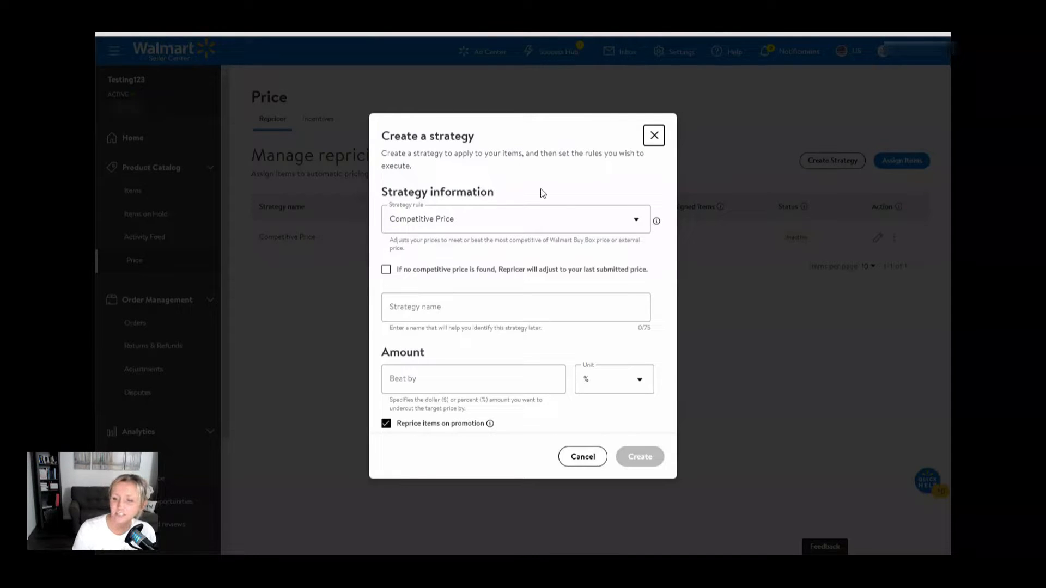
{"action": "left_click", "coordinate": [637, 223]}
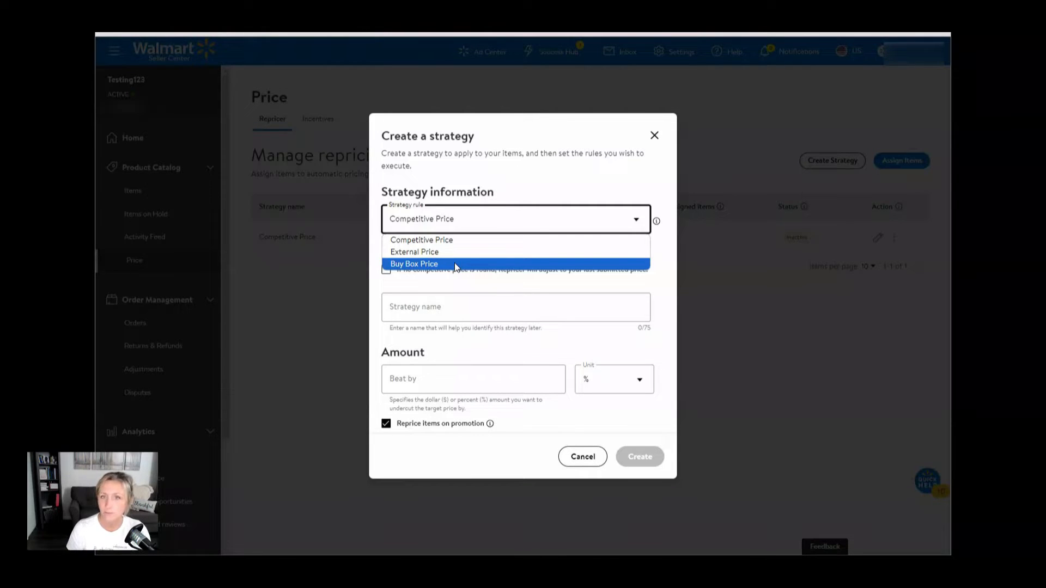
{"action": "left_click", "coordinate": [455, 262]}
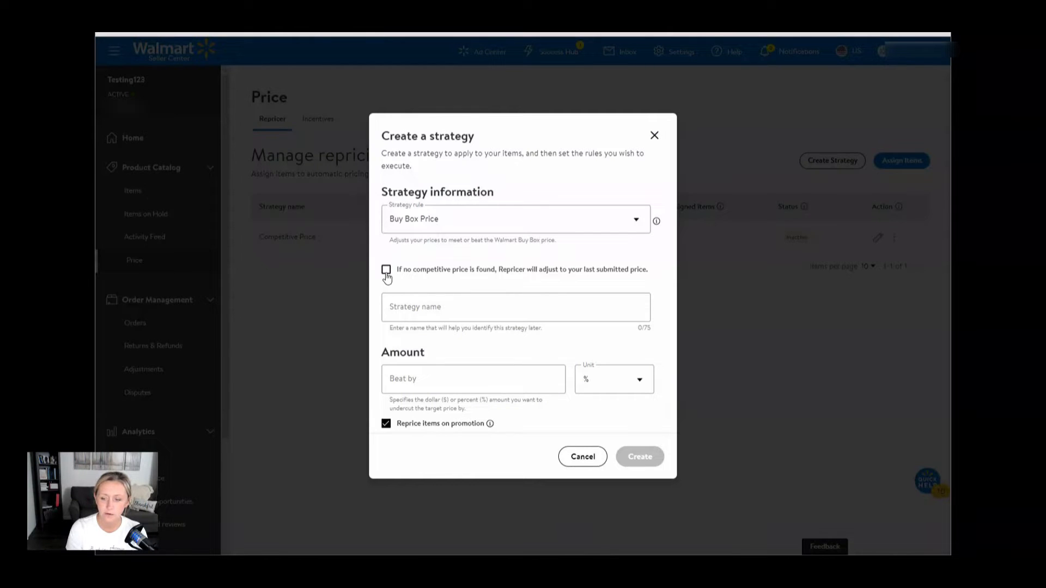
- Set the strategy's Beat by amount to 0 with $ as the unit
{"action": "left_click", "coordinate": [456, 310]}
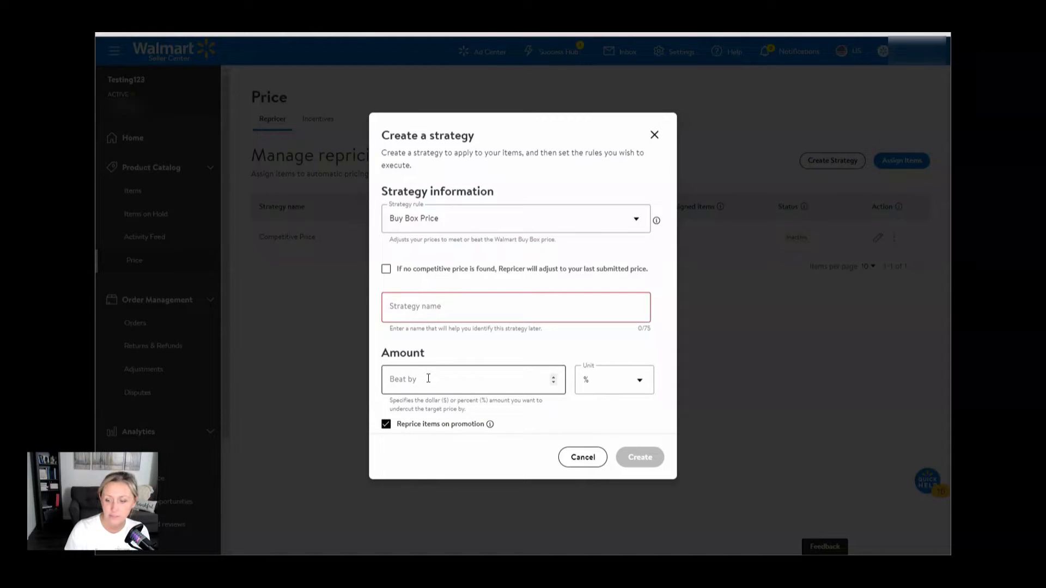
{"action": "left_click", "coordinate": [428, 379]}
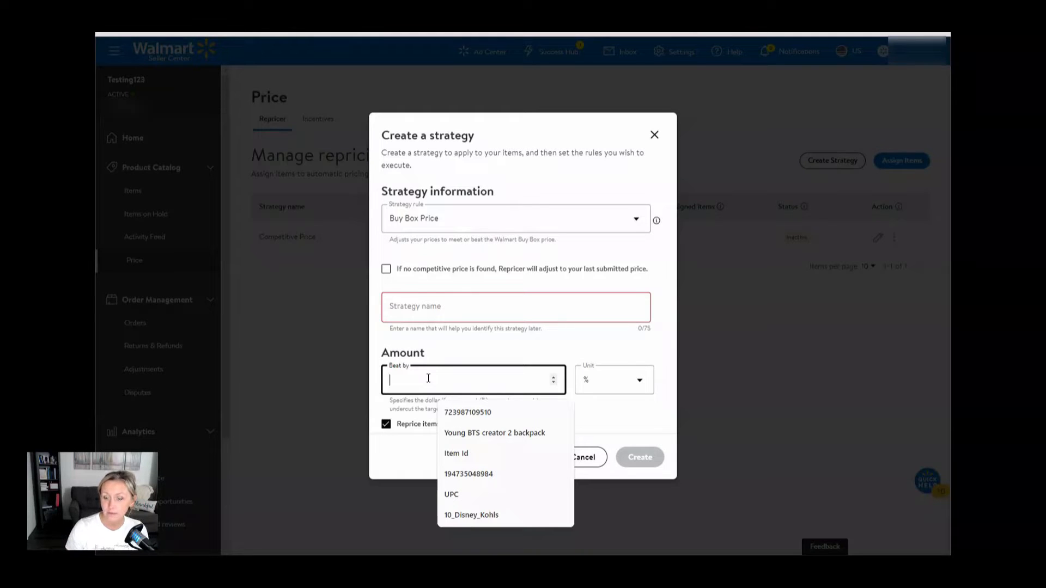
{"action": "left_click", "coordinate": [645, 381]}
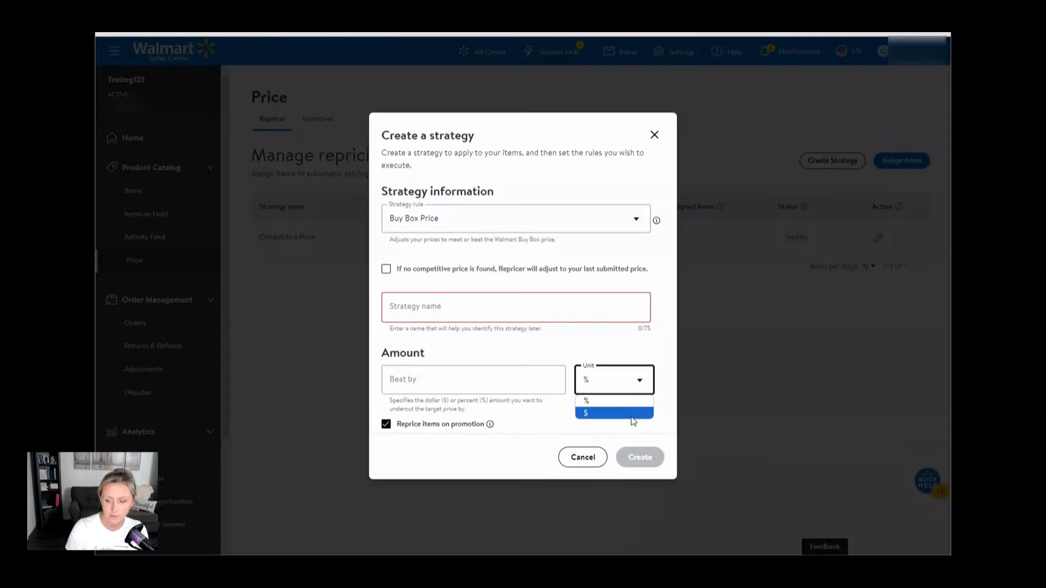
{"action": "left_click", "coordinate": [505, 383]}
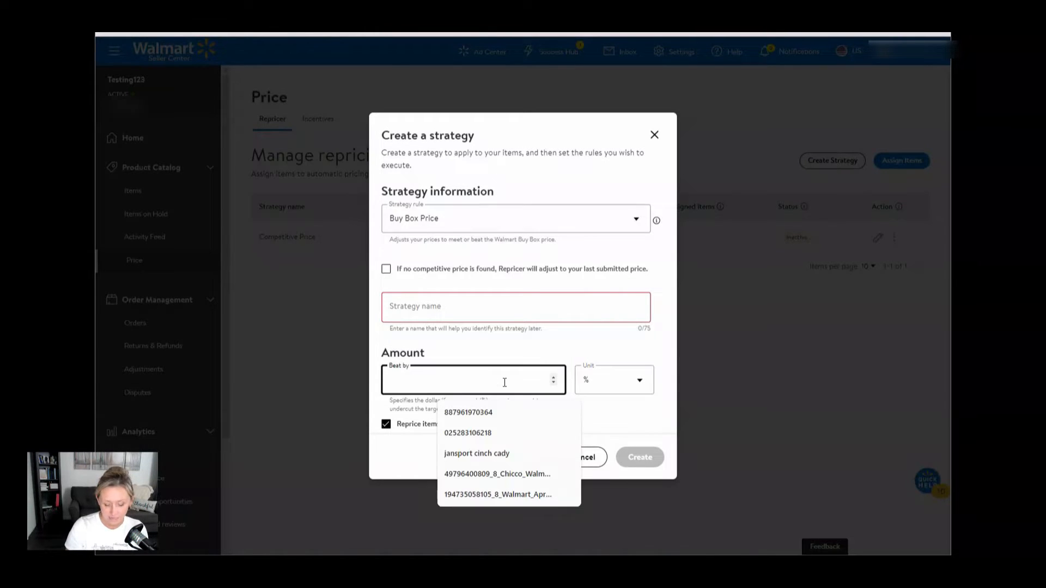
{"action": "type", "text": "0"}
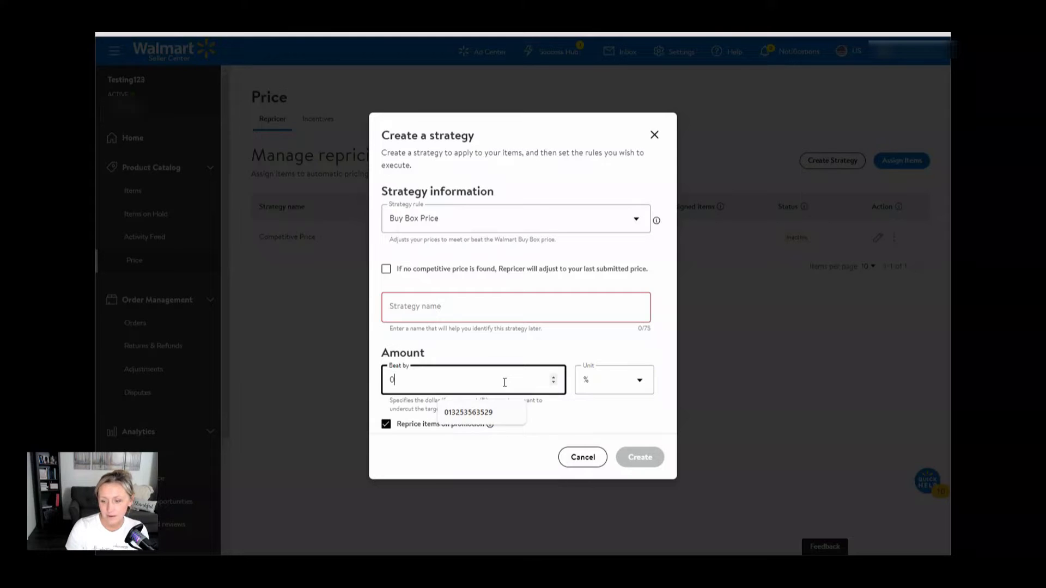
{"action": "left_click", "coordinate": [642, 383]}
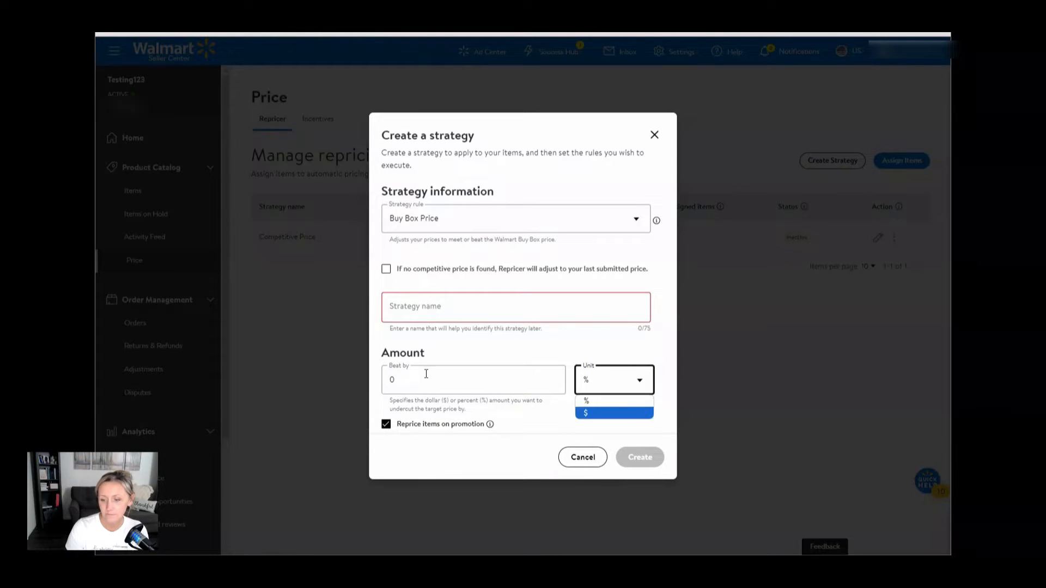
{"action": "key", "text": "Return"}
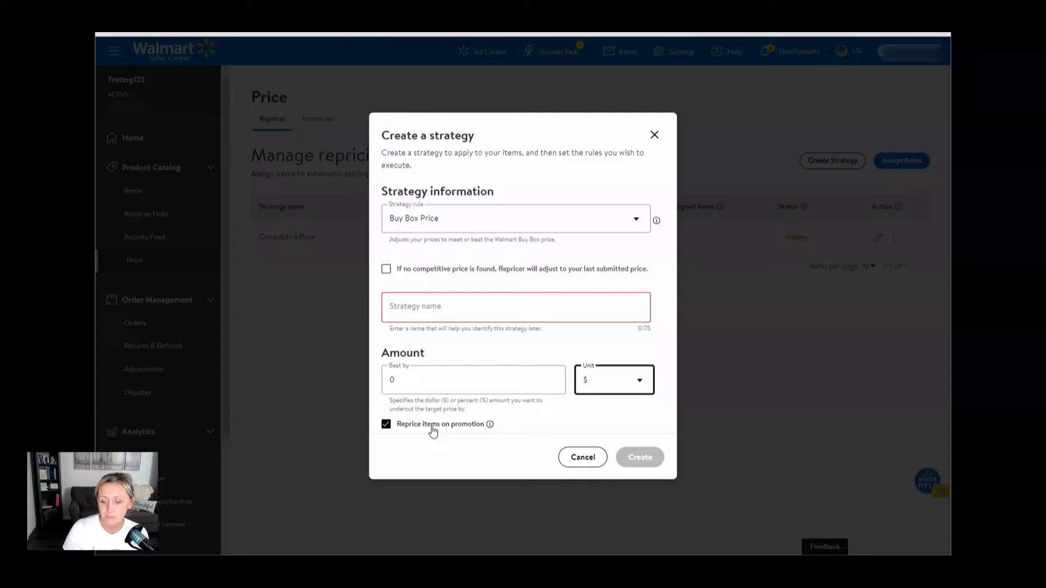
- Turn off repricing of items on promotion and create the strategy under the name Match Buy Box
{"action": "left_click", "coordinate": [429, 427]}
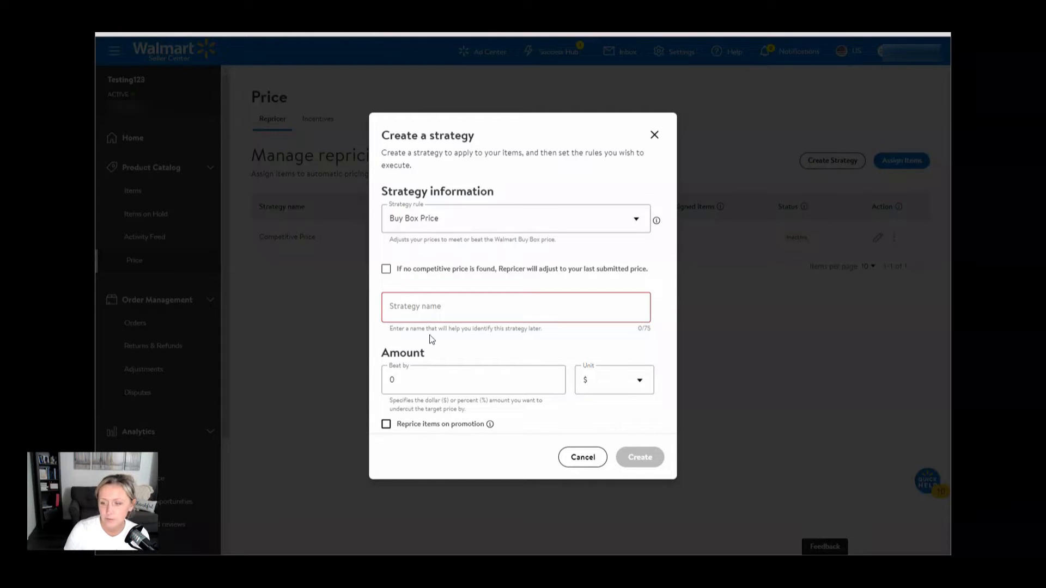
{"action": "left_click", "coordinate": [459, 311]}
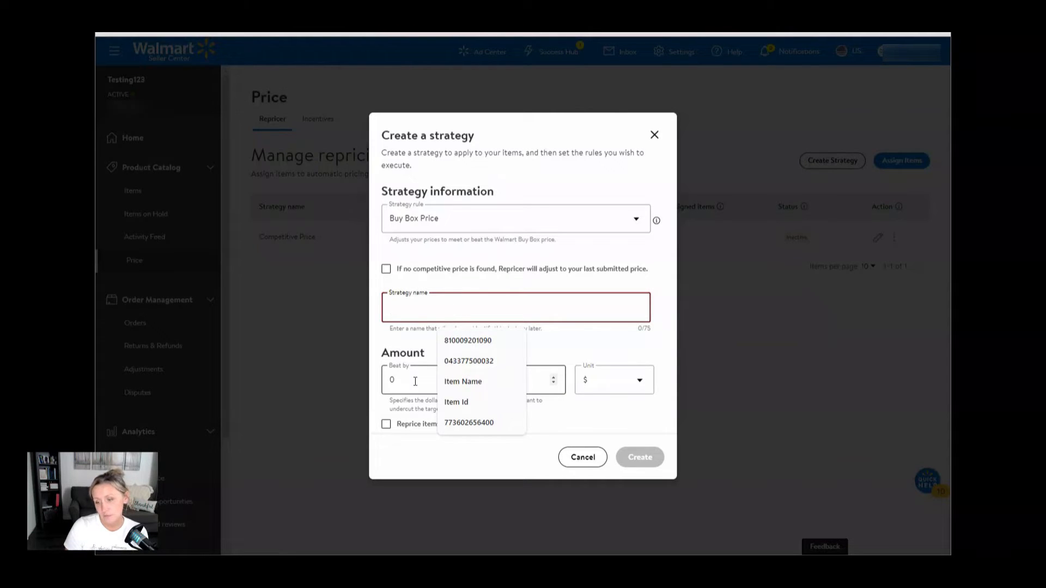
{"action": "mouse_move", "coordinate": [410, 312]}
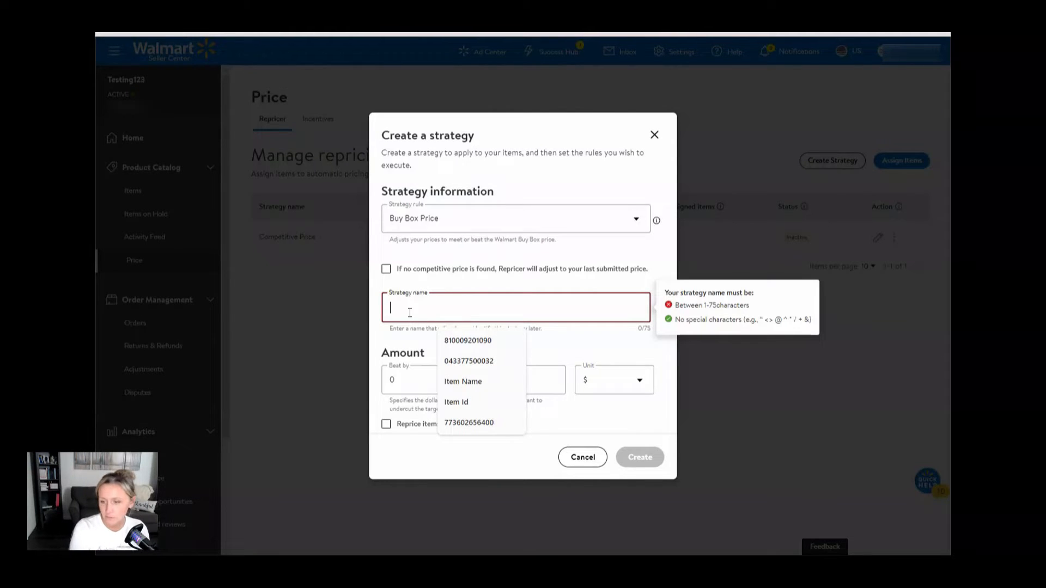
{"action": "type", "text": "Match Buy Box"}
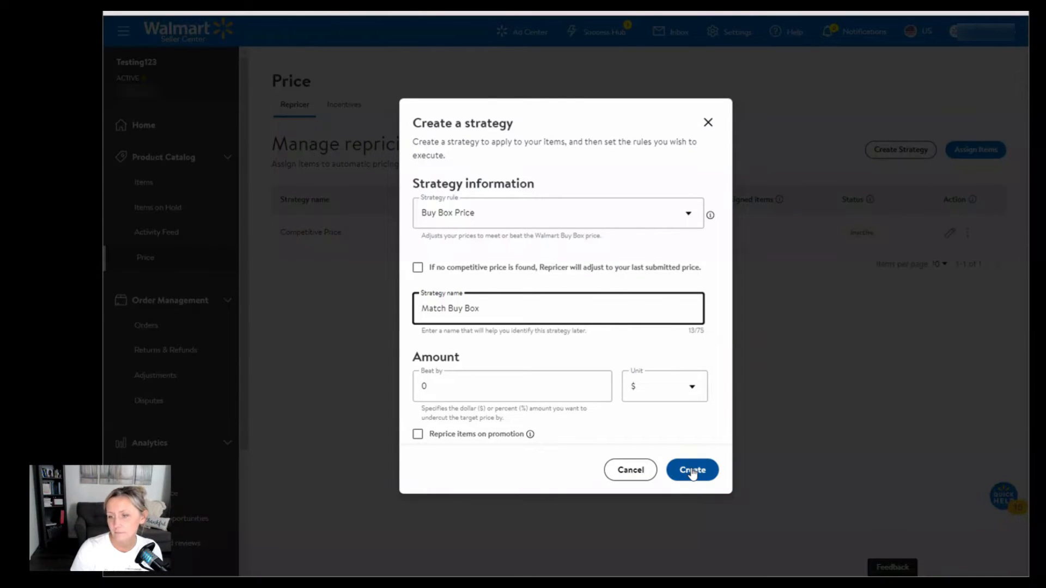
{"action": "left_click", "coordinate": [693, 471]}
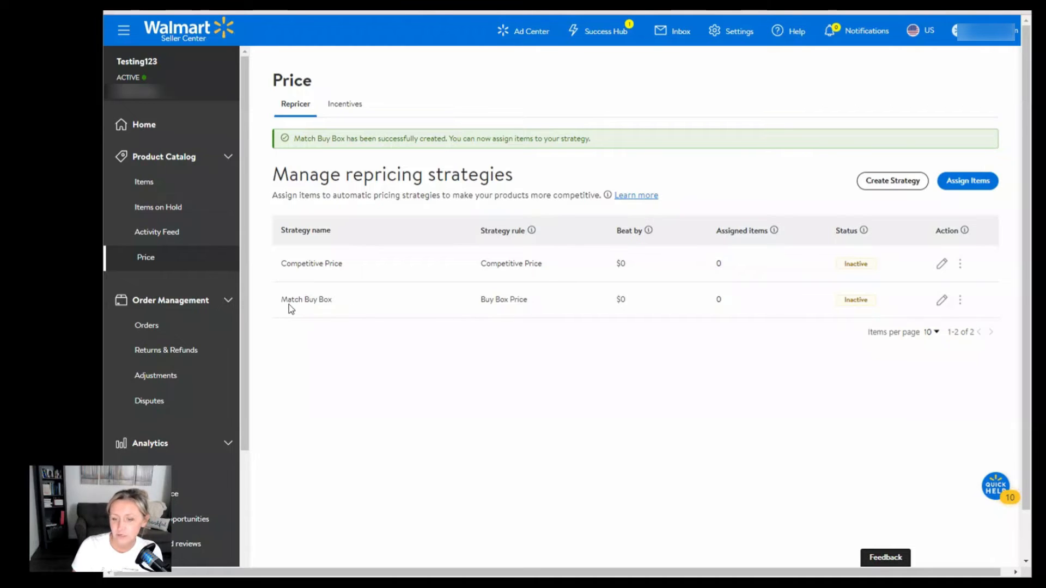
- Start assigning items to strategies and, in the REPRICER template in Excel, widen the SKU column
{"action": "left_click", "coordinate": [983, 188]}
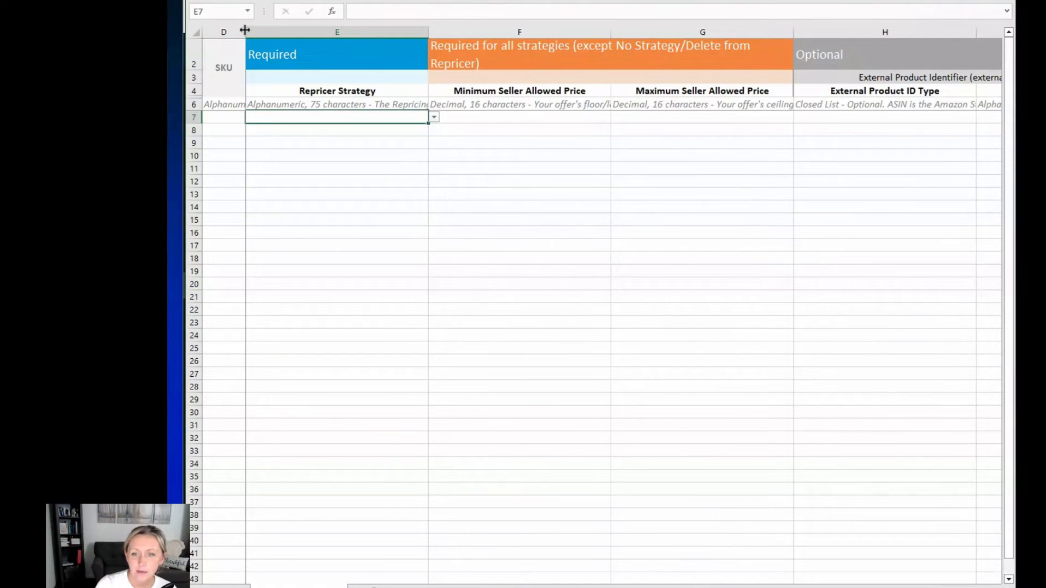
{"action": "left_click_drag", "start_coordinate": [245, 30], "coordinate": [268, 30]}
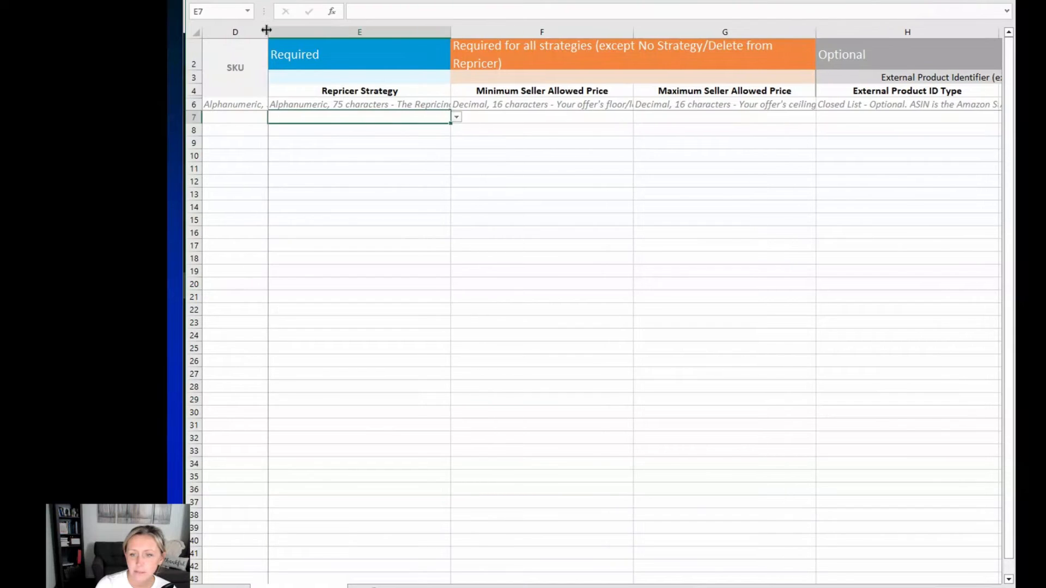
{"action": "left_click", "coordinate": [239, 117]}
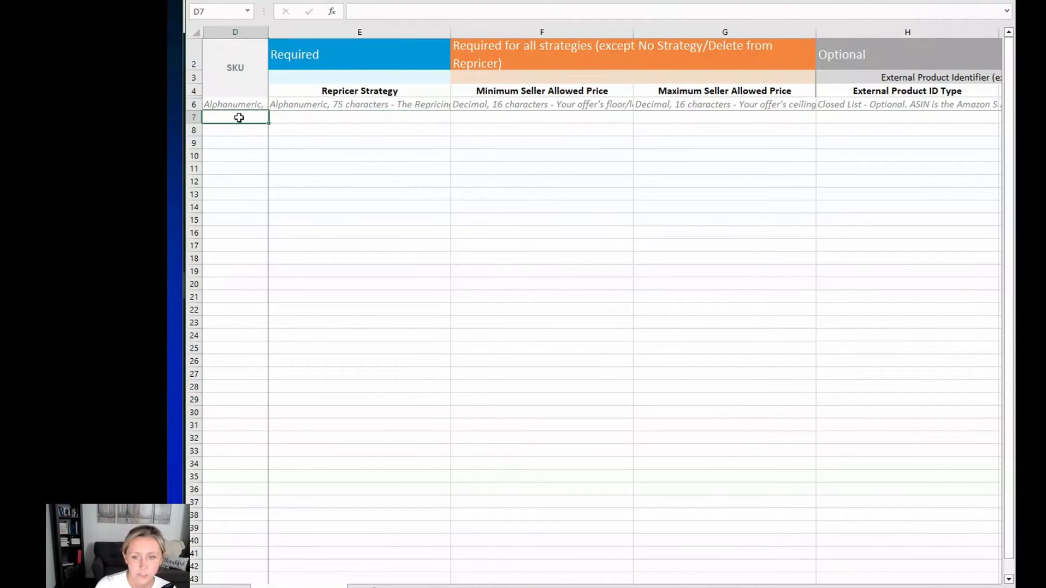
- Examine the Repricer Strategy choices in row 7 and the minimum and maximum seller allowed price columns
{"action": "left_click", "coordinate": [360, 117]}
{"action": "left_click", "coordinate": [455, 118]}
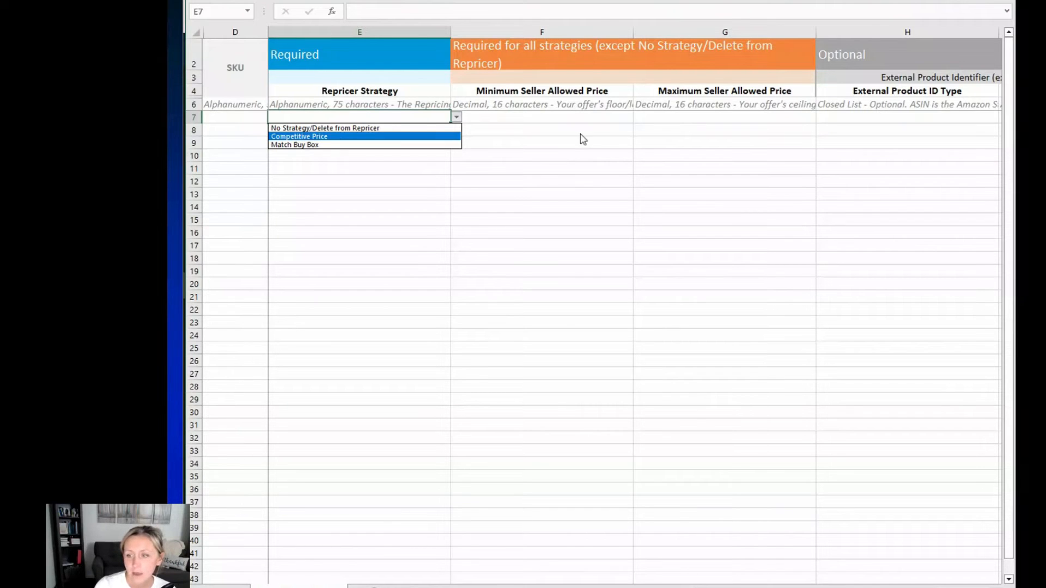
{"action": "left_click", "coordinate": [572, 120]}
{"action": "left_click", "coordinate": [573, 118]}
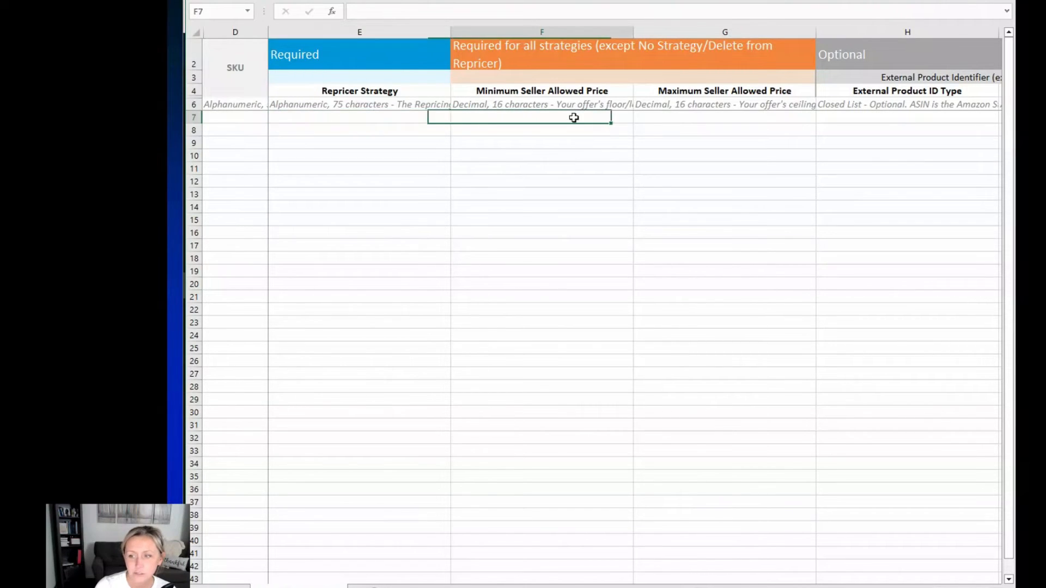
{"action": "left_click", "coordinate": [686, 116]}
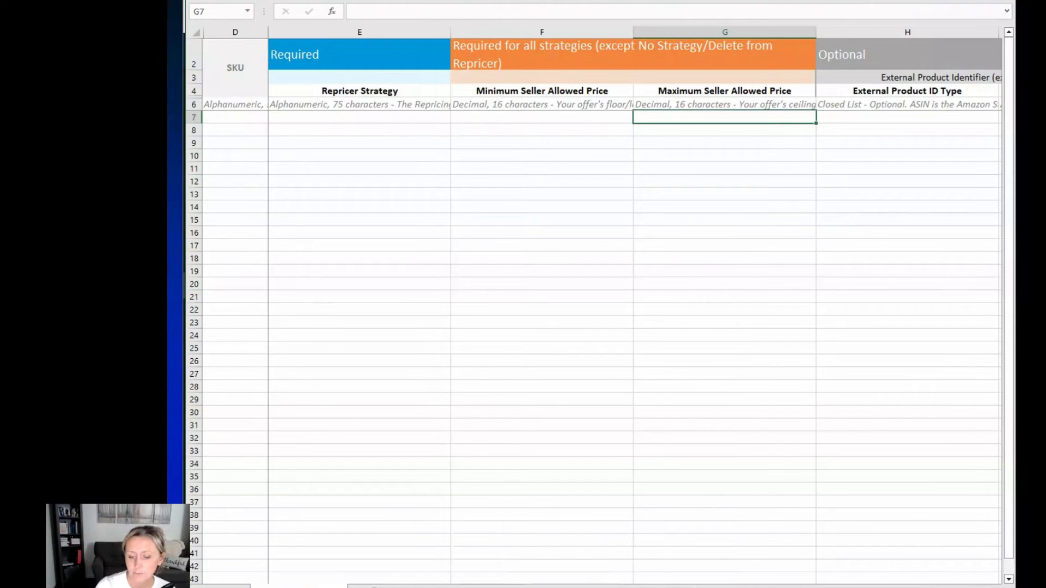
- Switch back to Walmart Seller Center in Chrome and select all items on the catalog's Items page
{"action": "left_click", "coordinate": [358, 587]}
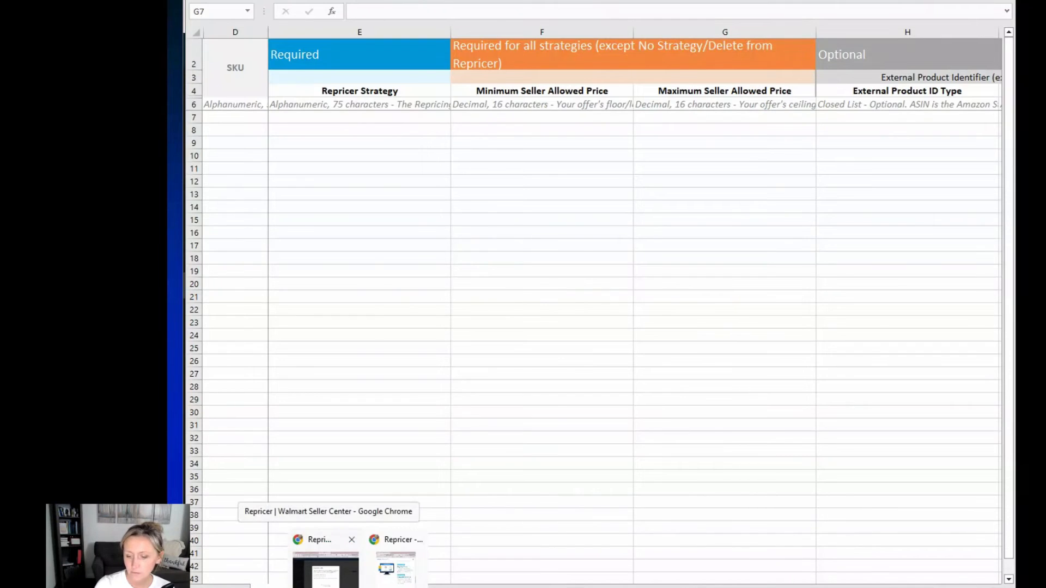
{"action": "left_click", "coordinate": [325, 569]}
{"action": "left_click", "coordinate": [750, 152]}
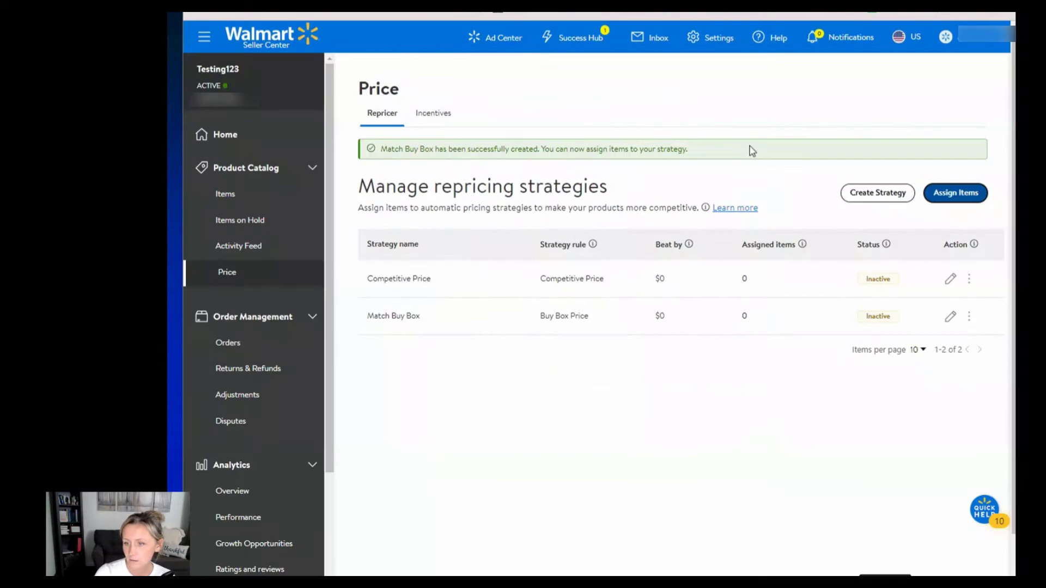
{"action": "left_click", "coordinate": [225, 196]}
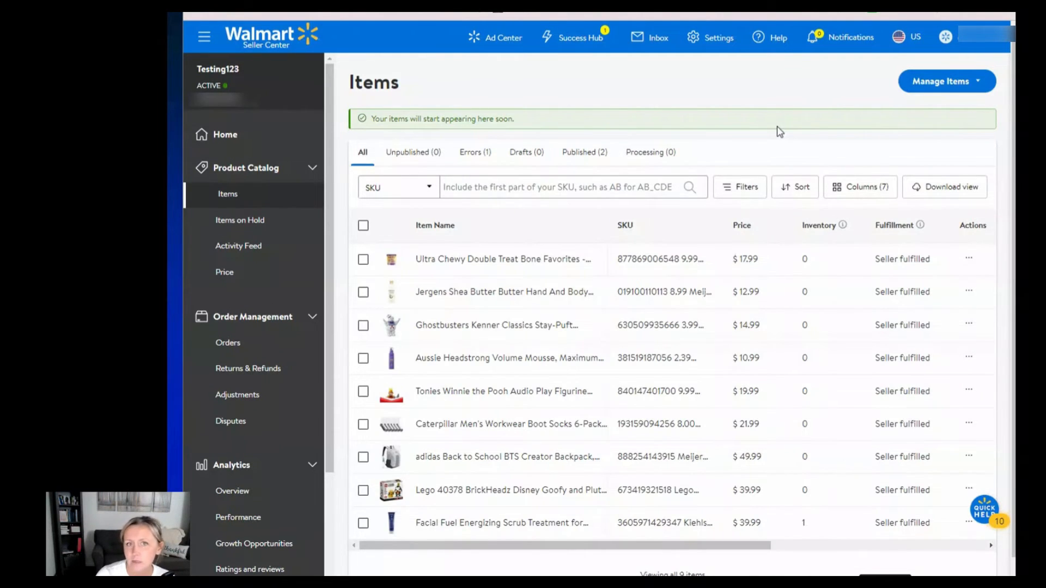
{"action": "left_click", "coordinate": [363, 226]}
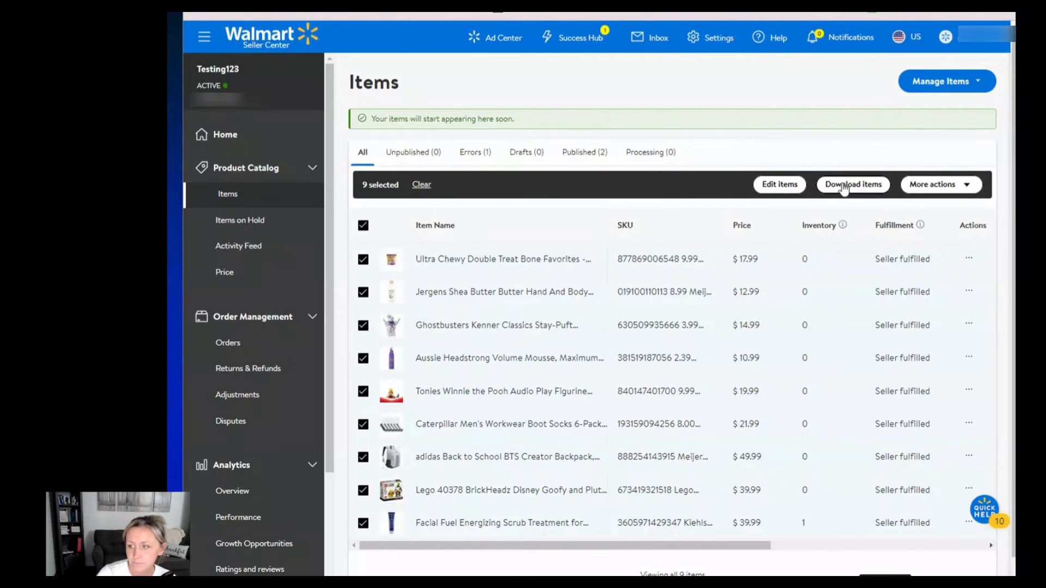
- Switch to the downloaded items_list workbook in Excel and copy all the item SKUs in C2:C10
{"action": "mouse_move", "coordinate": [554, 585]}
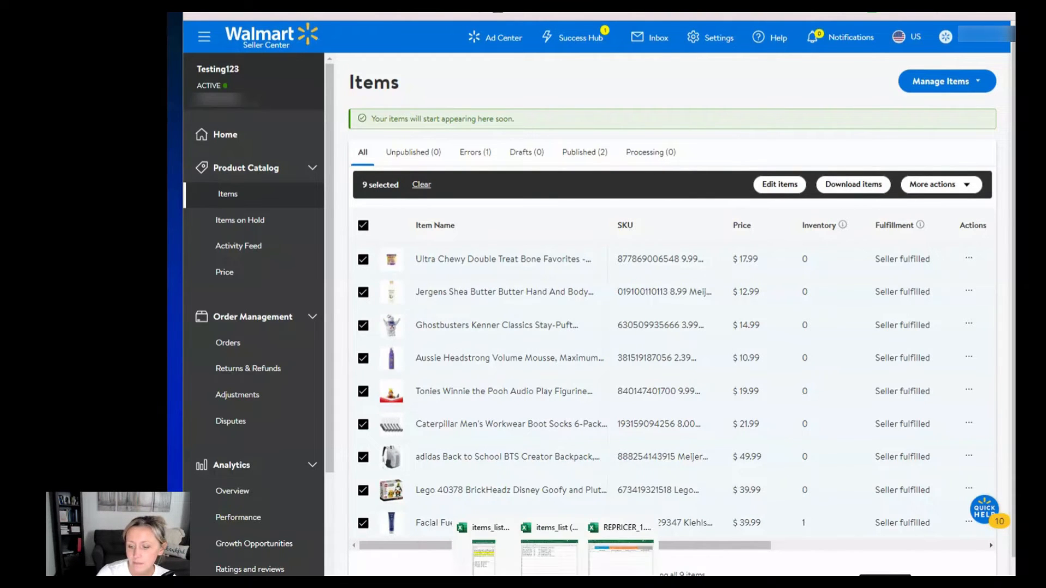
{"action": "left_click", "coordinate": [562, 567]}
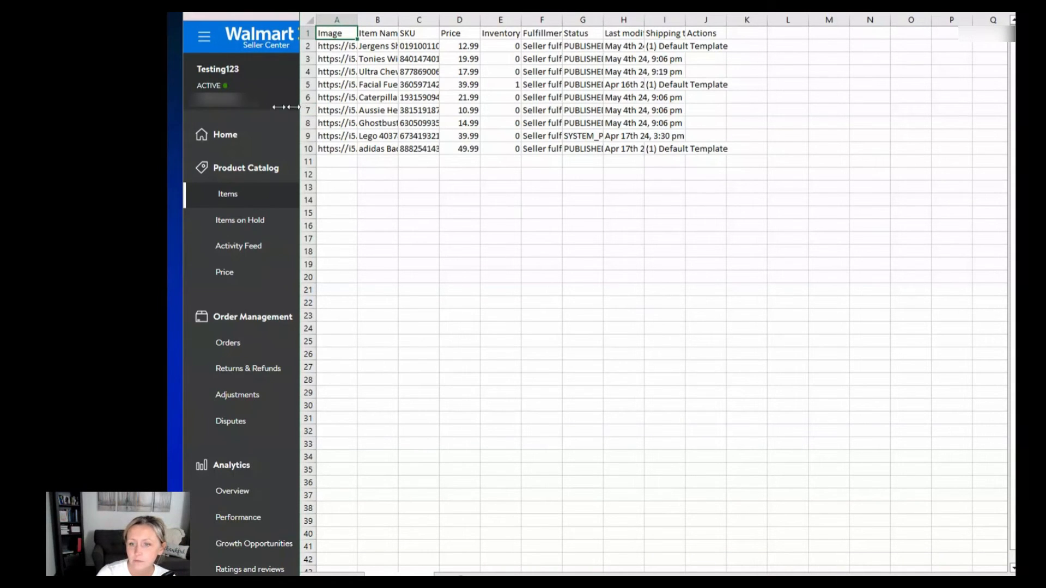
{"action": "left_click_drag", "start_coordinate": [299, 107], "coordinate": [206, 108]}
{"action": "left_click_drag", "start_coordinate": [325, 45], "coordinate": [329, 147]}
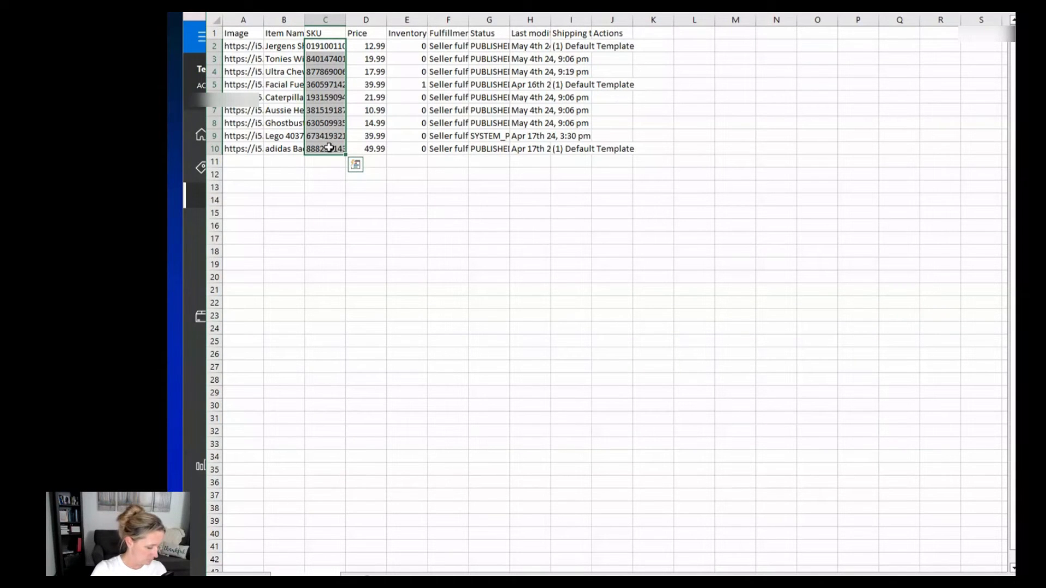
{"action": "key", "text": "ctrl+c"}
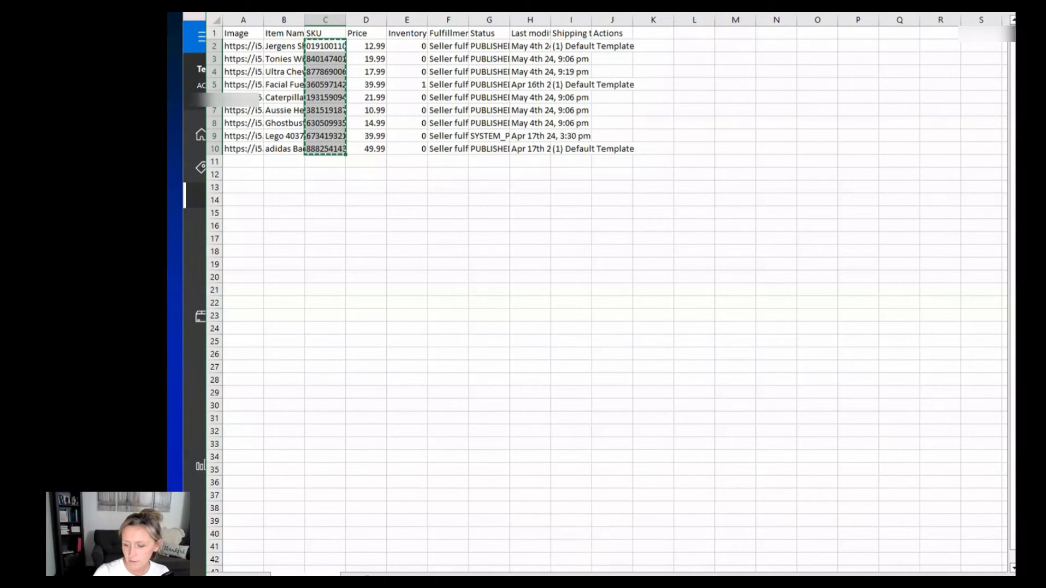
- Switch to the REPRICER template and paste the copied SKUs into the SKU column starting at D7
{"action": "left_click", "coordinate": [618, 567]}
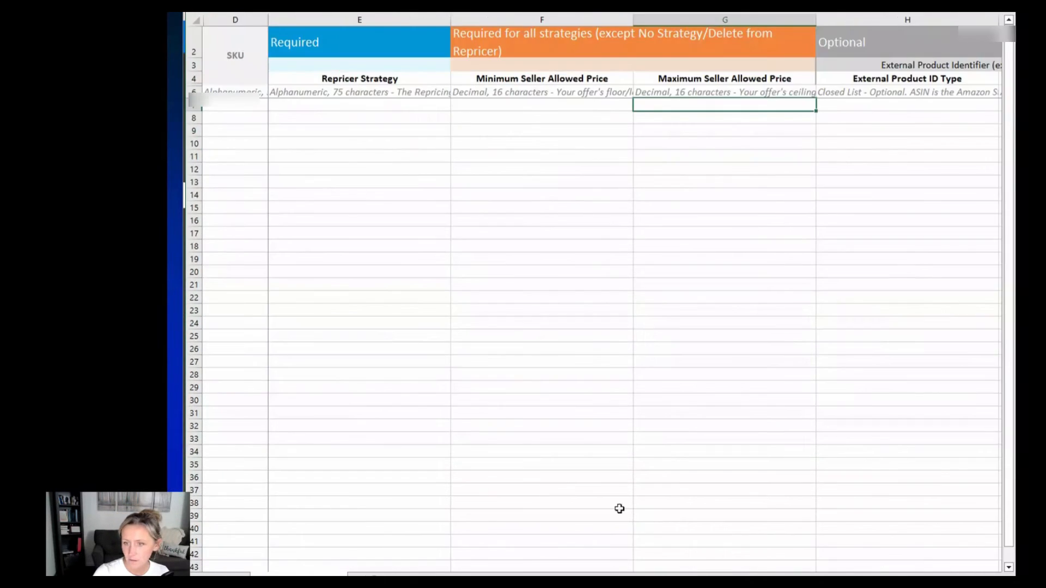
{"action": "left_click", "coordinate": [256, 107]}
{"action": "key", "text": "ctrl+v"}
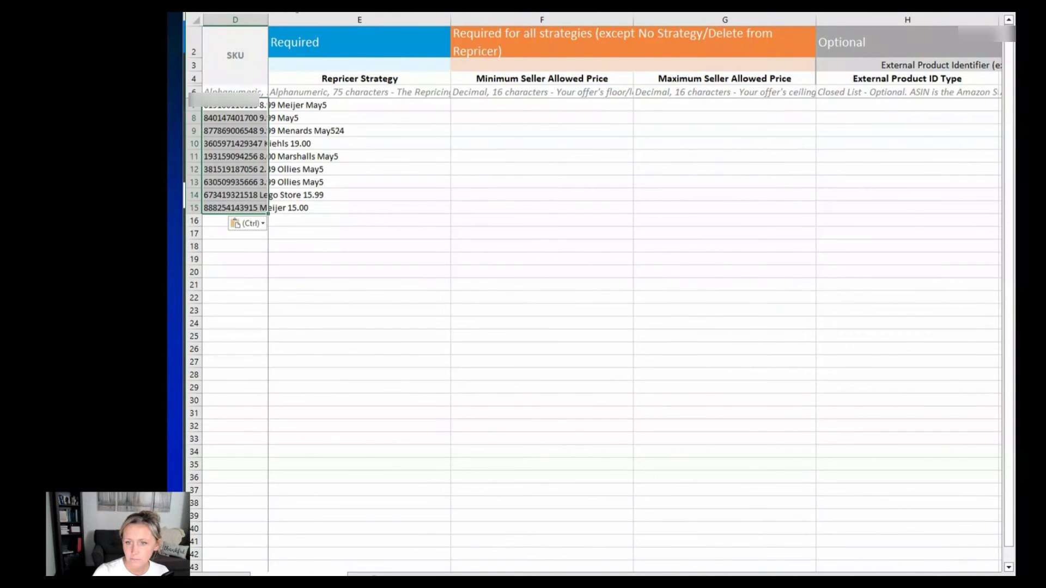
- Widen the SKU column to fit its entries and set the Repricer Strategy to Match Buy Box for all SKUs in E7:E15
{"action": "left_click_drag", "start_coordinate": [268, 19], "coordinate": [354, 21]}
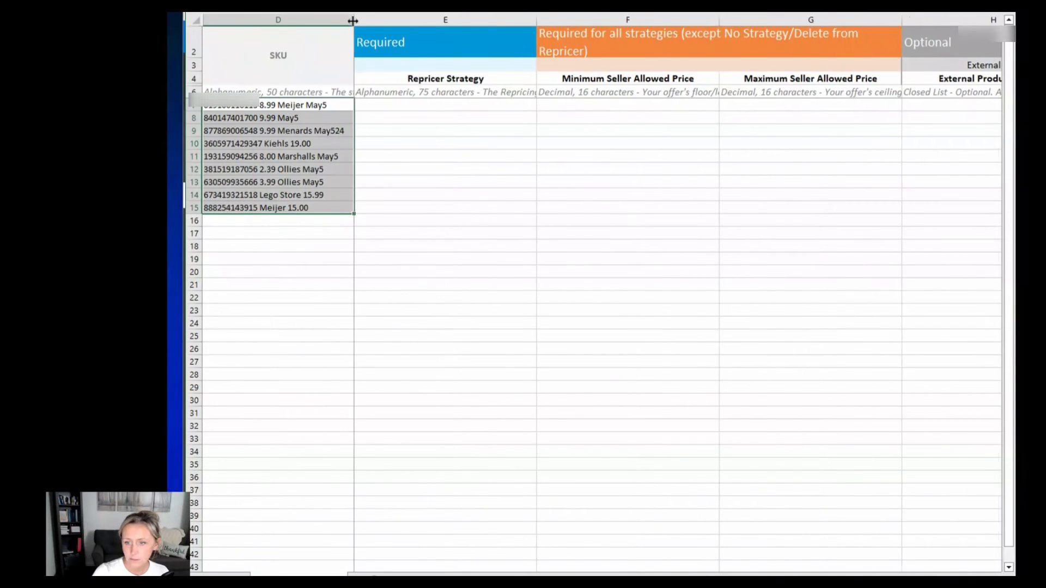
{"action": "left_click", "coordinate": [521, 108]}
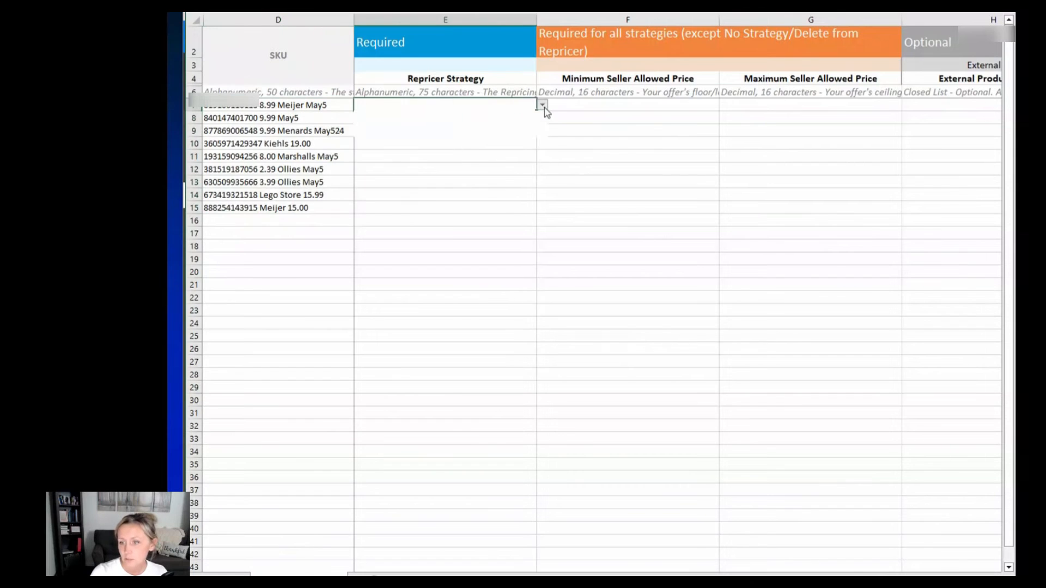
{"action": "left_click", "coordinate": [542, 105]}
{"action": "left_click", "coordinate": [530, 134]}
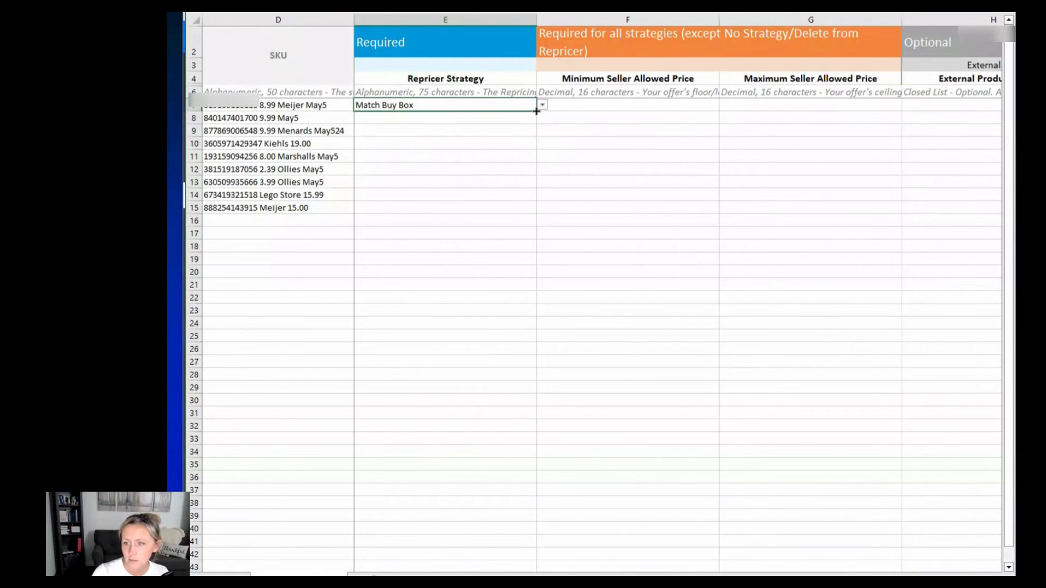
{"action": "double_click", "coordinate": [536, 111]}
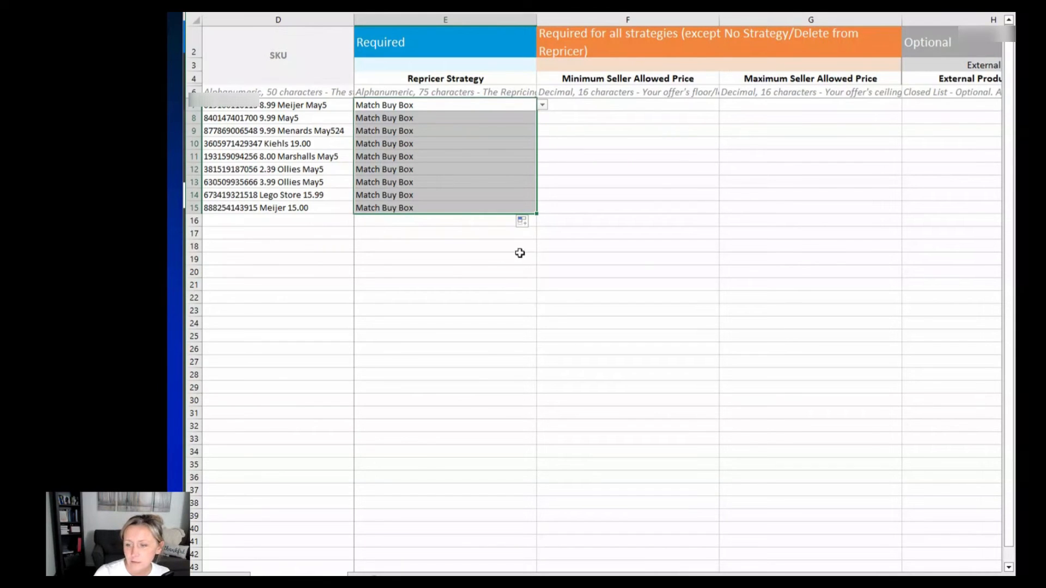
- Enter 10.01 as the Minimum Seller Allowed Price and 20.01 as the Maximum Seller Allowed Price in row 7
{"action": "left_click", "coordinate": [634, 105]}
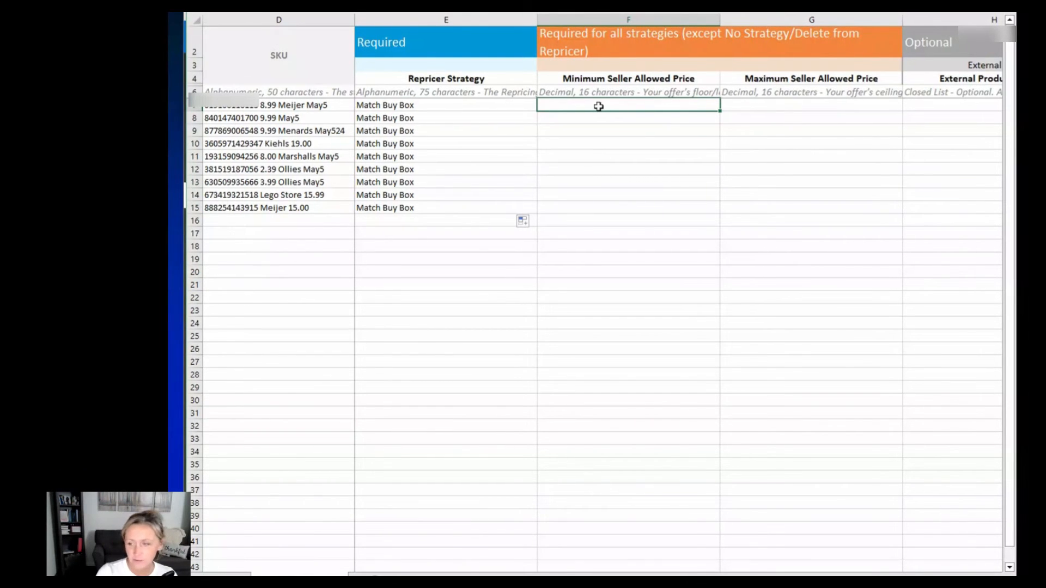
{"action": "type", "text": "10"}
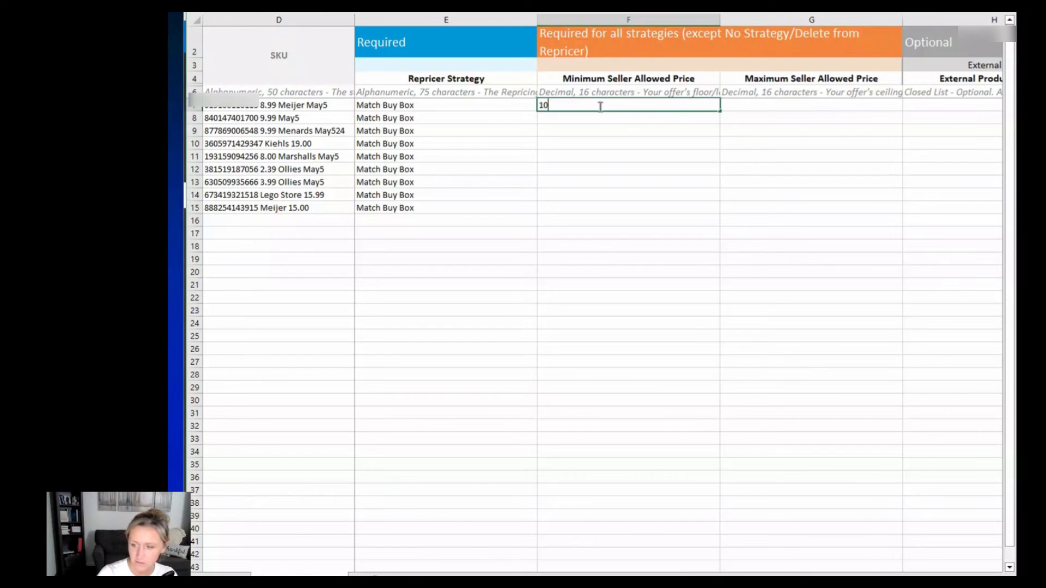
{"action": "type", "text": ".01"}
{"action": "key", "text": "Return"}
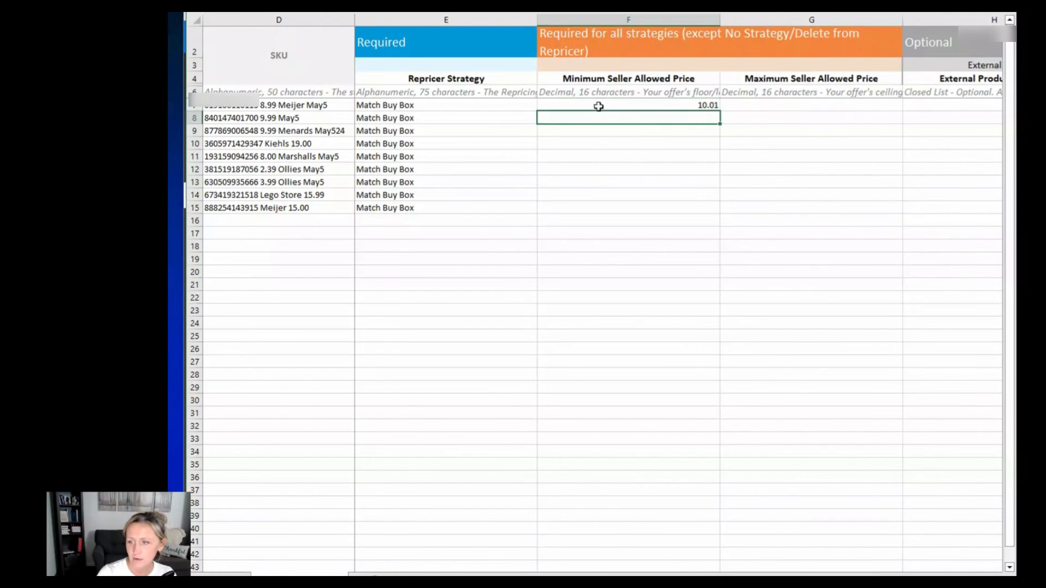
{"action": "left_click", "coordinate": [763, 105]}
{"action": "type", "text": "20.01"}
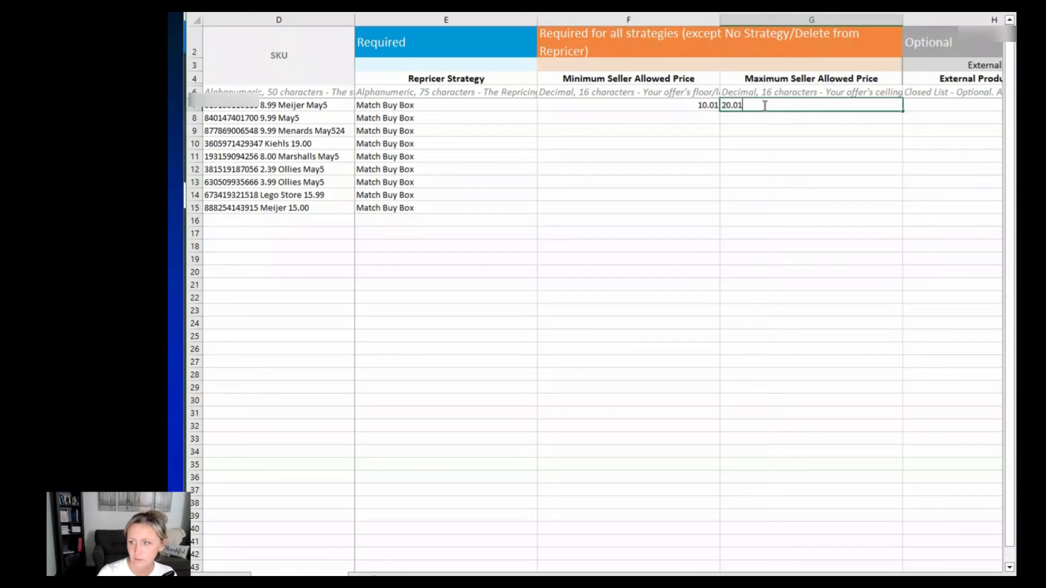
{"action": "key", "text": "Return"}
- Fill the row 7 minimum and maximum seller allowed prices down through row 15 for all SKUs
{"action": "left_click", "coordinate": [681, 106]}
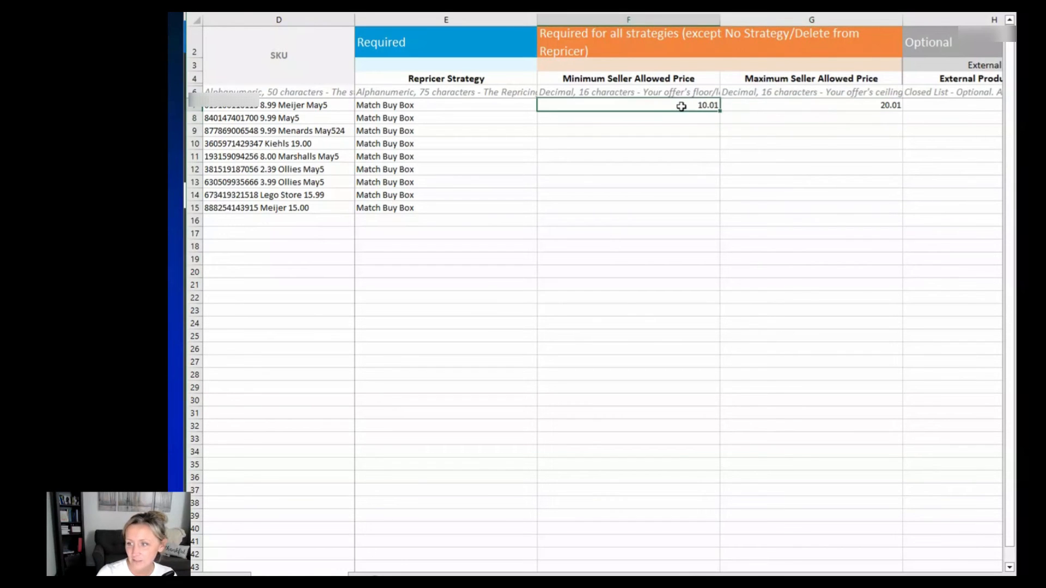
{"action": "left_click_drag", "start_coordinate": [720, 111], "coordinate": [722, 214]}
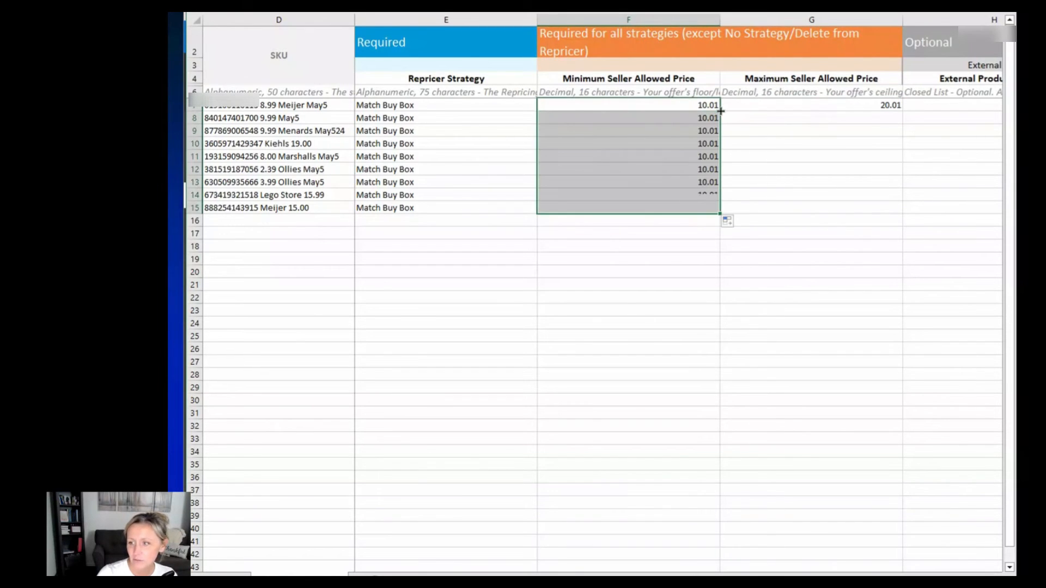
{"action": "left_click", "coordinate": [876, 103]}
{"action": "double_click", "coordinate": [901, 111]}
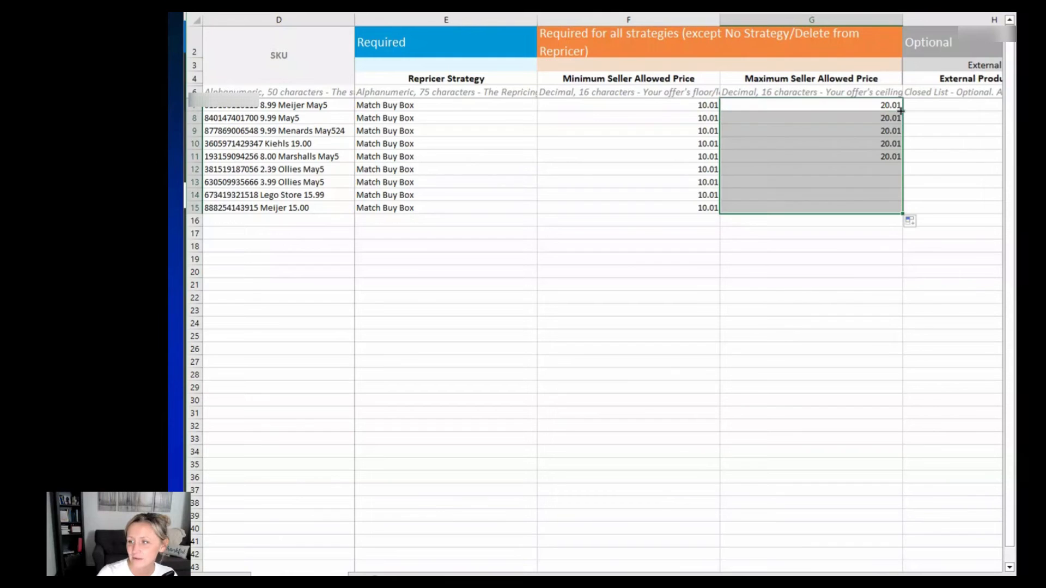
{"action": "left_click", "coordinate": [559, 416]}
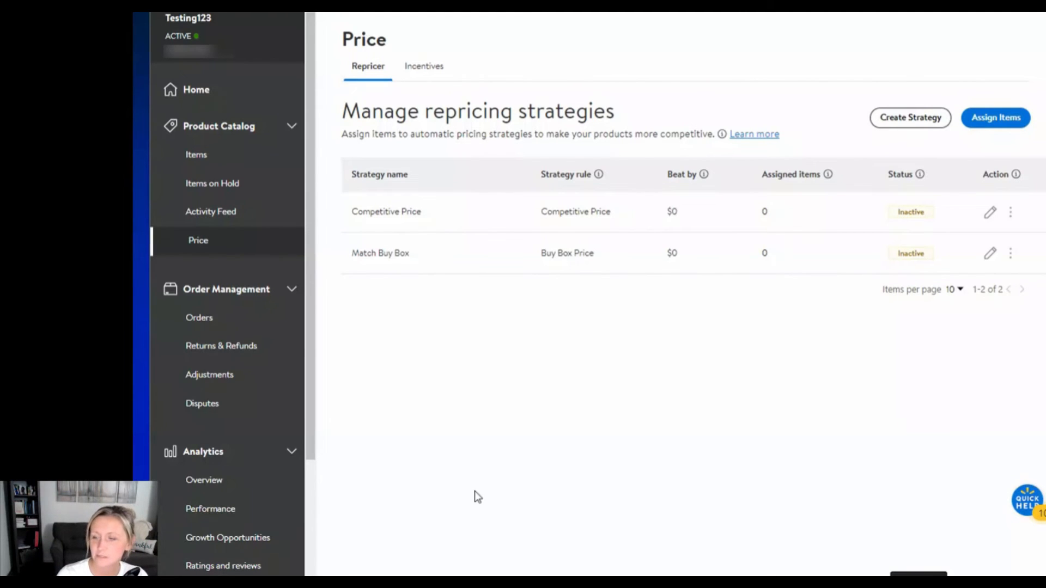
- In Walmart Seller Center, submit REPRICER 5.4 Test.xlsx as a bulk item assignment and check for its upload in the refreshed Activity Feed
{"action": "left_click", "coordinate": [1017, 125]}
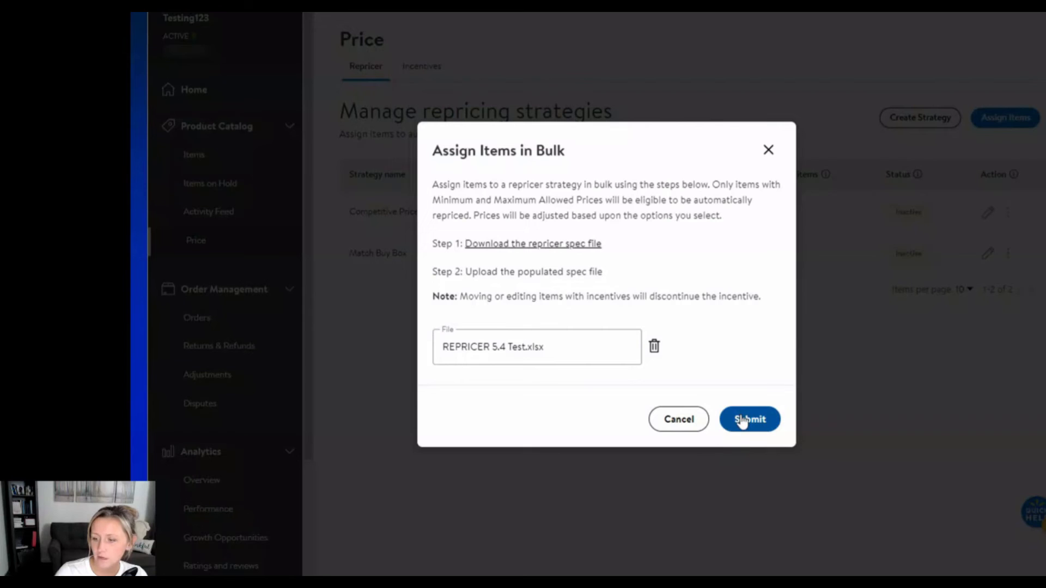
{"action": "left_click", "coordinate": [739, 419]}
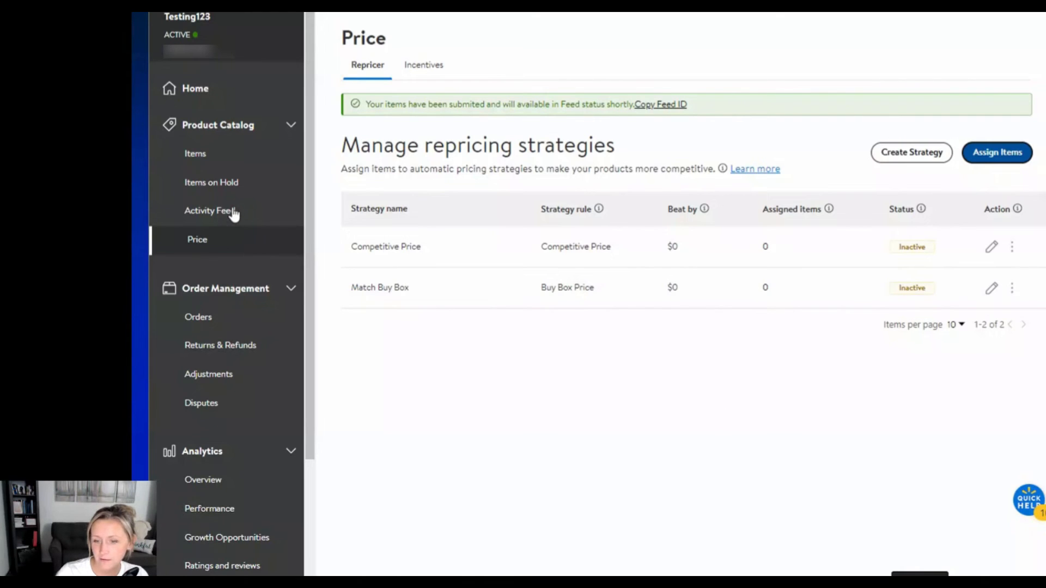
{"action": "left_click", "coordinate": [234, 211]}
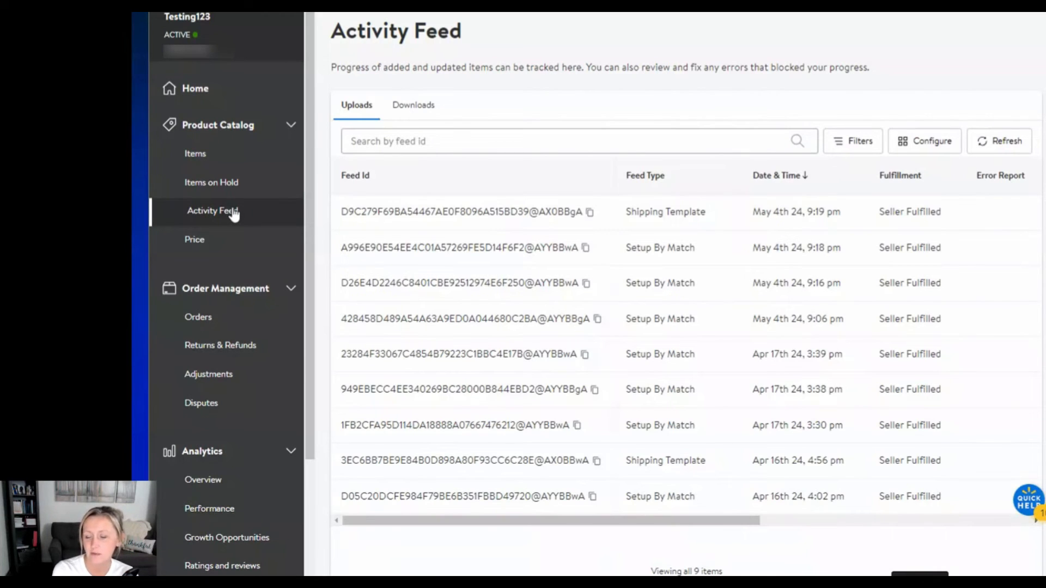
{"action": "left_click", "coordinate": [990, 146]}
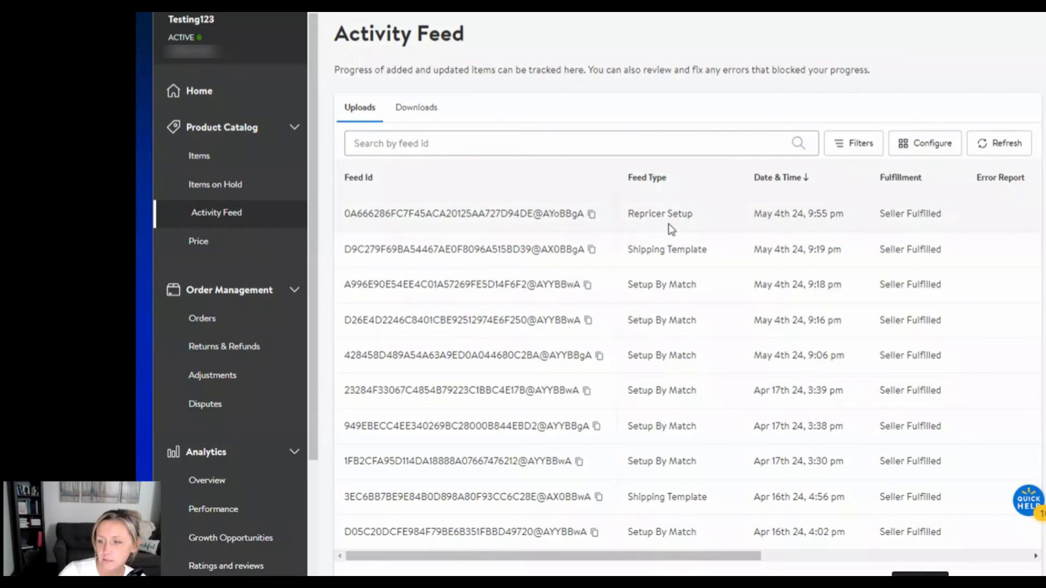
- Review the repricing strategies' assigned items and status on the Price page, and look at its repricing incentives
{"action": "left_click", "coordinate": [195, 236]}
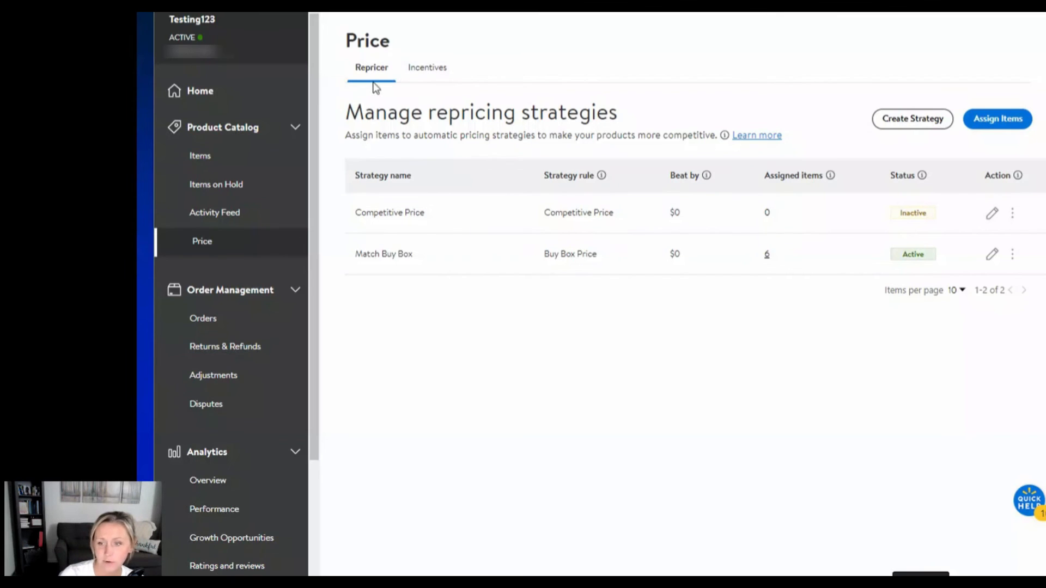
{"action": "left_click", "coordinate": [428, 71]}
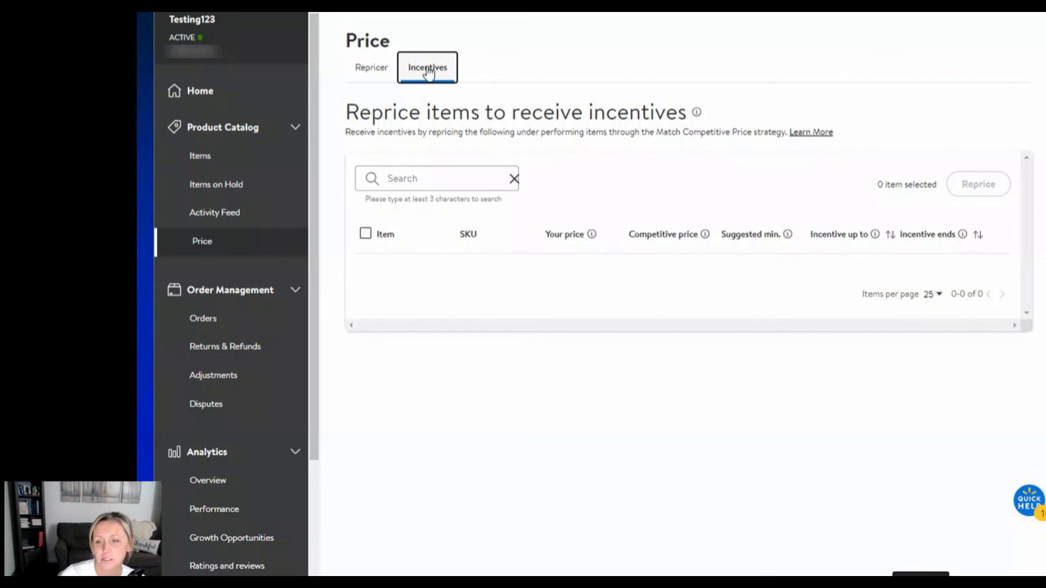
{"action": "left_click", "coordinate": [378, 70]}
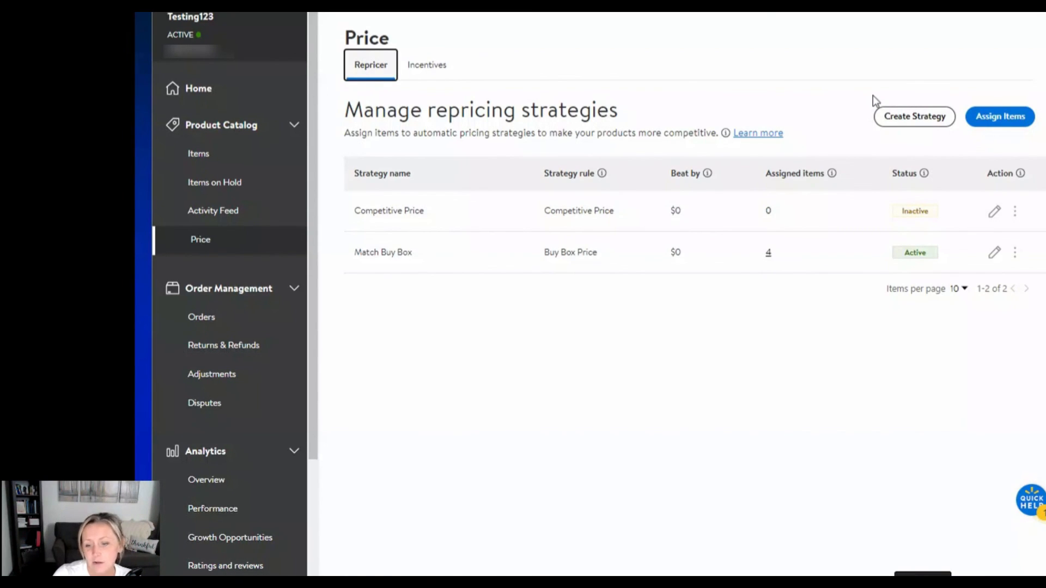
- Examine each catalog item's Repricer strategy on the Items page and check that column's display setting
{"action": "left_click", "coordinate": [201, 155]}
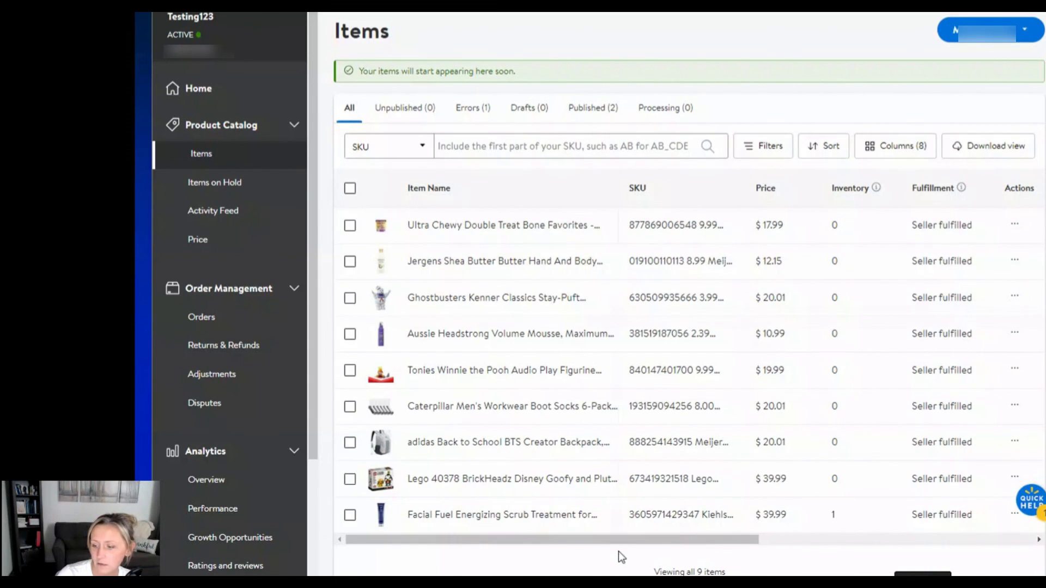
{"action": "left_click_drag", "start_coordinate": [622, 540], "coordinate": [872, 540]}
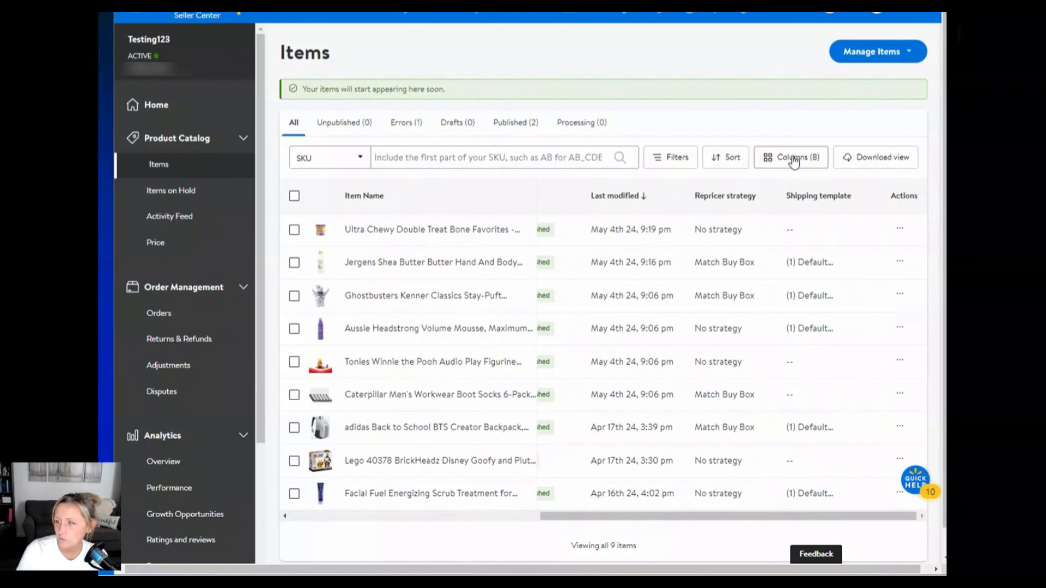
{"action": "left_click", "coordinate": [894, 146]}
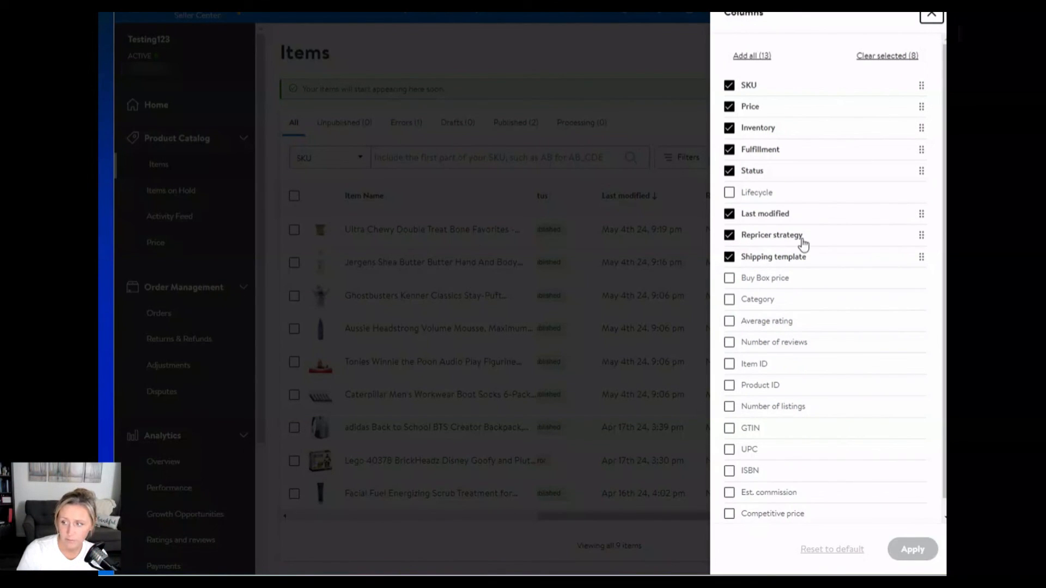
{"action": "left_click", "coordinate": [707, 313]}
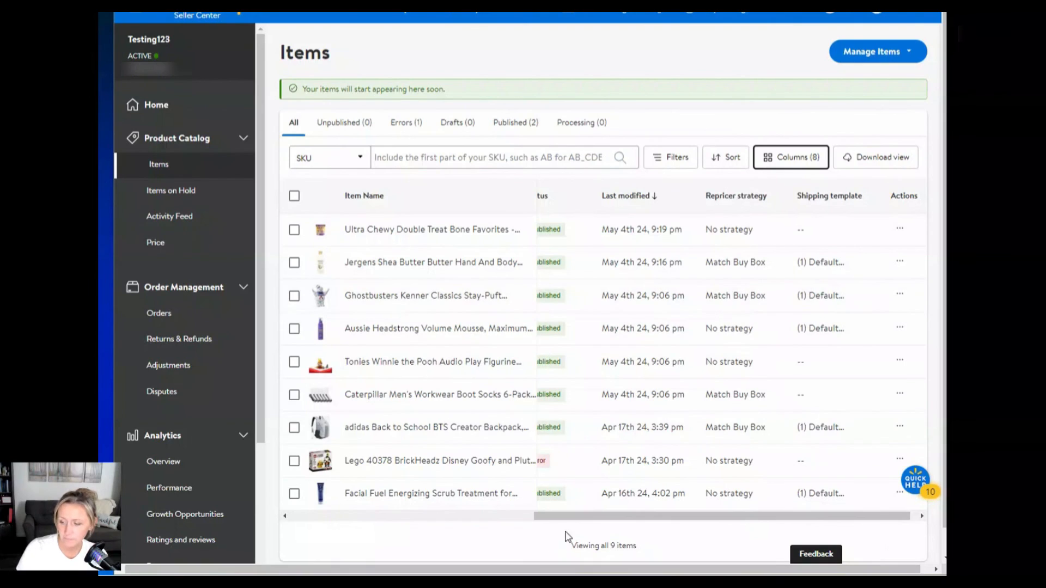
{"action": "scroll", "coordinate": [609, 504], "scroll_direction": "right", "scroll_amount": 1}
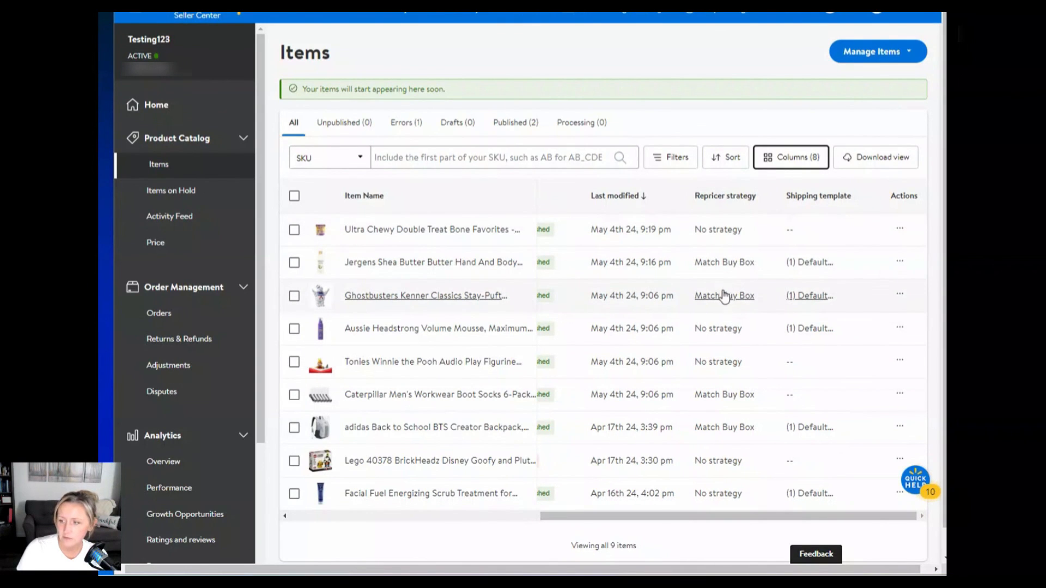